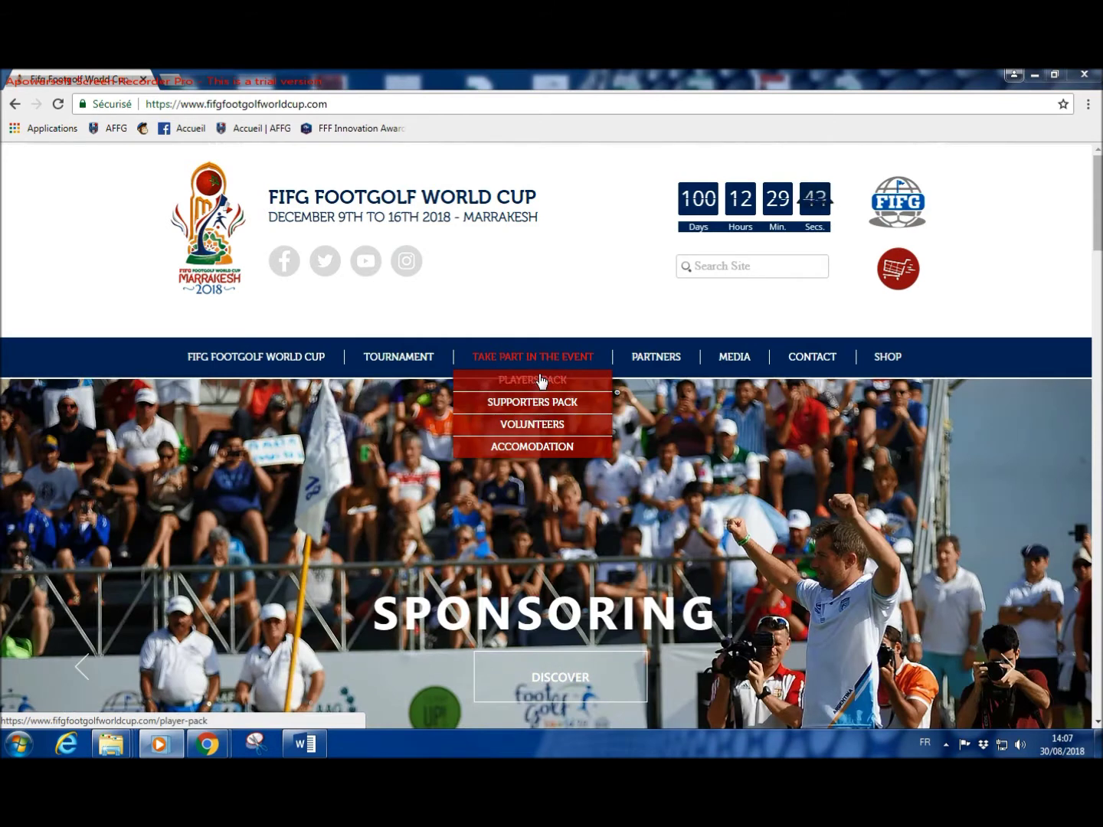
# - Open the Players Pack page and scroll to its twelve-step 'How to fill up' instructions
pyautogui.click(541, 381)
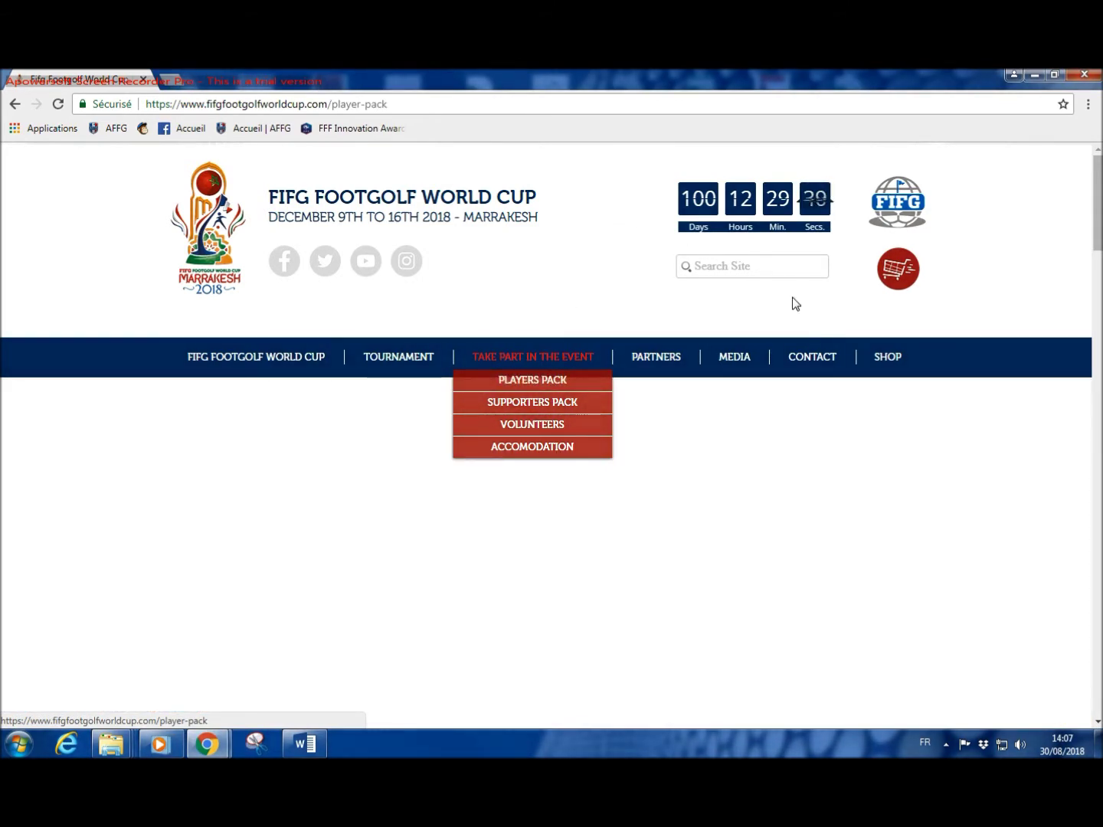
pyautogui.scroll(-4, 797, 315)
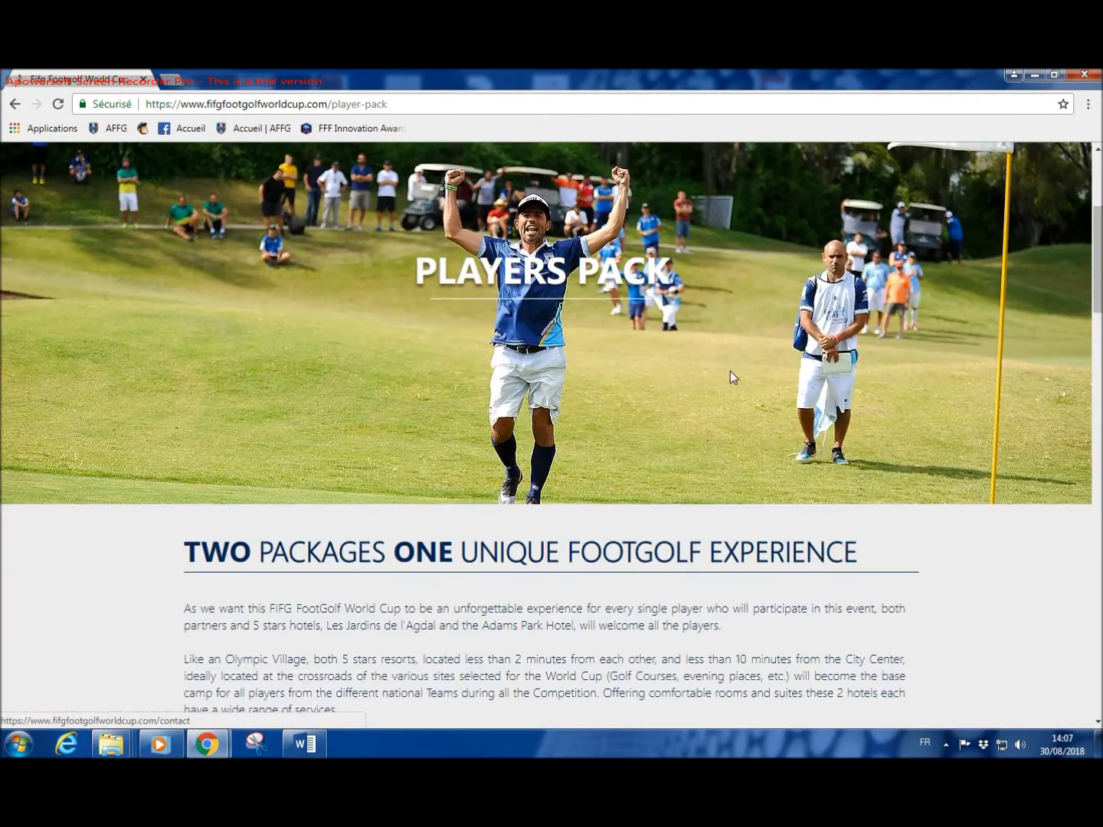
pyautogui.scroll(-4, 730, 371)
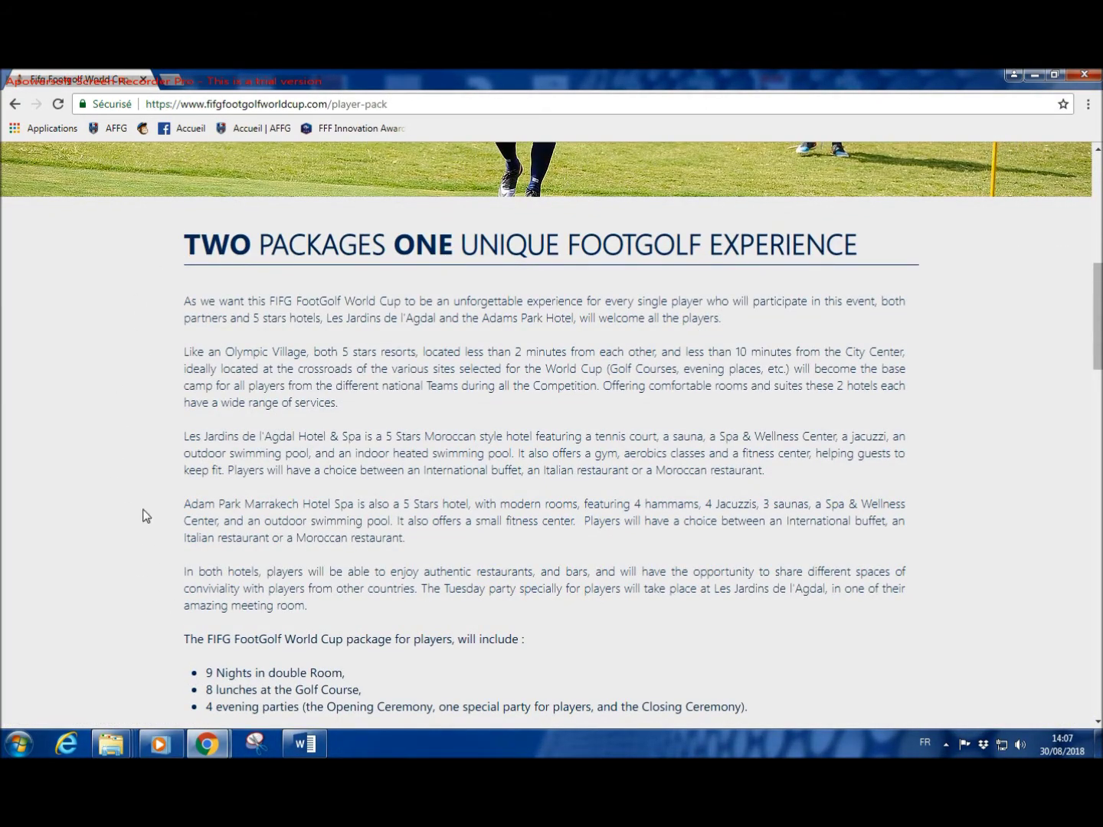
pyautogui.scroll(-4, 170, 247)
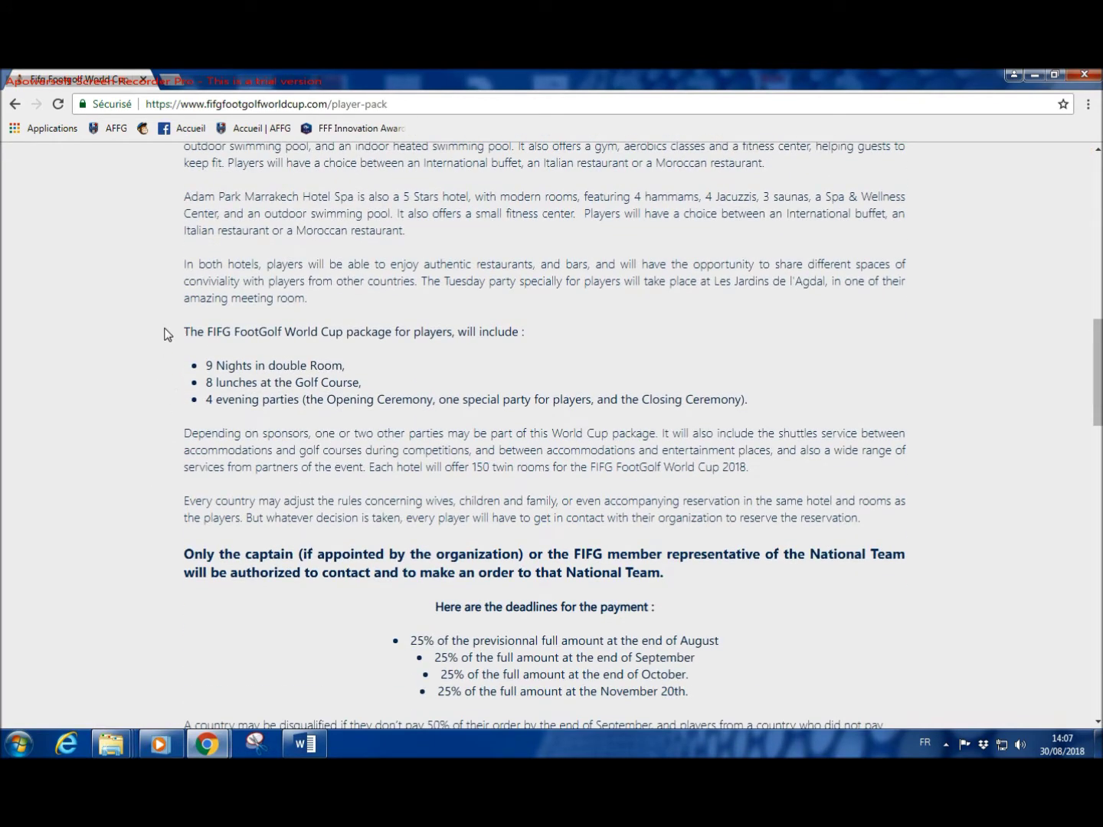
pyautogui.scroll(-3, 154, 382)
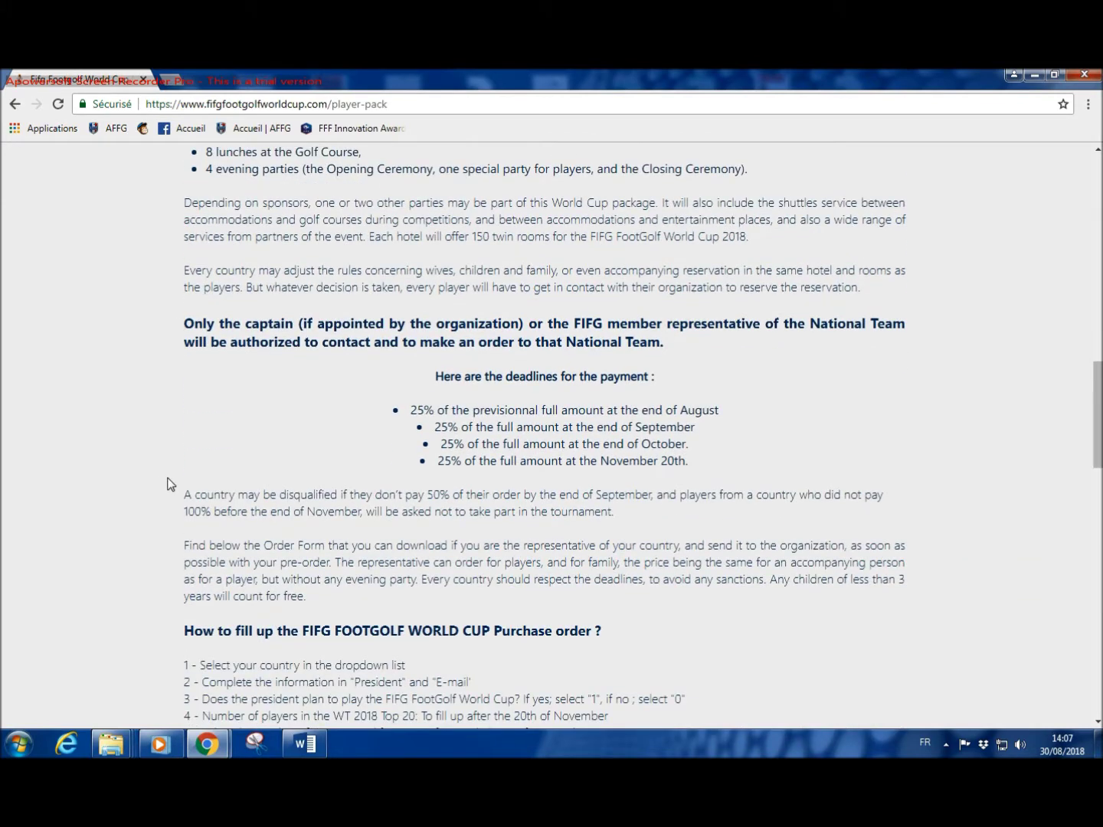
pyautogui.scroll(-1, 165, 468)
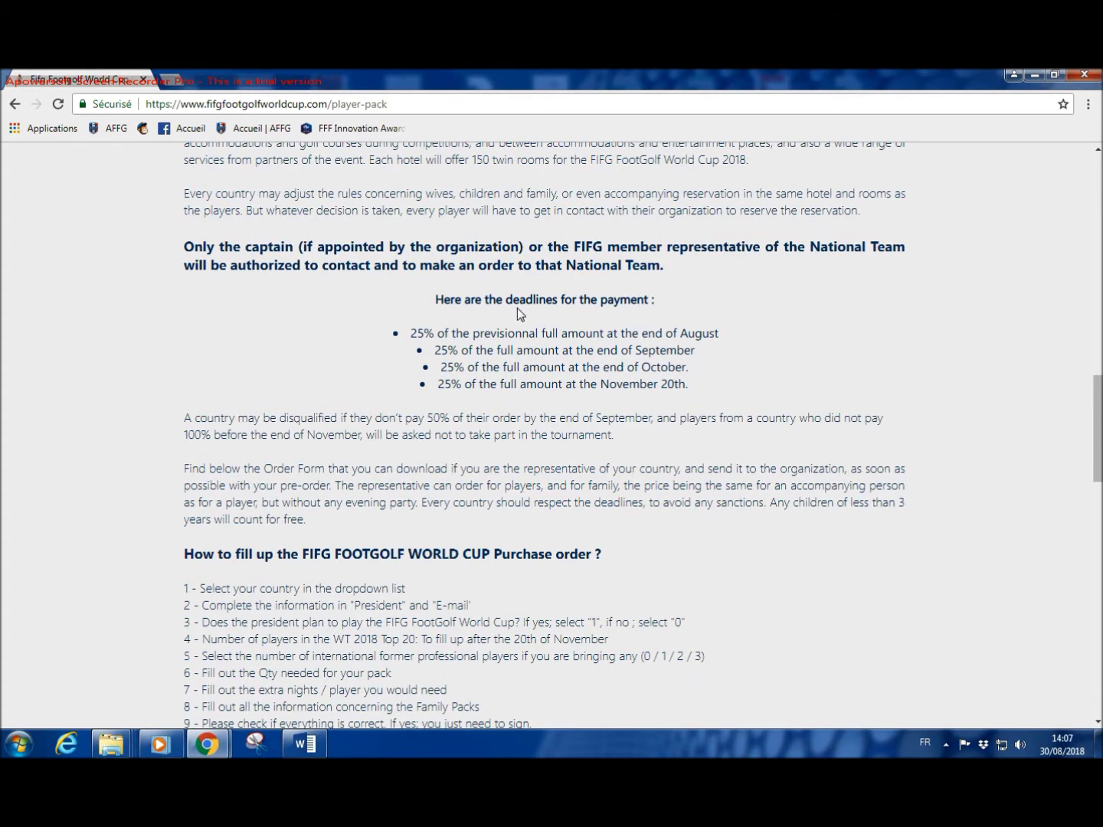
pyautogui.scroll(-1, 191, 335)
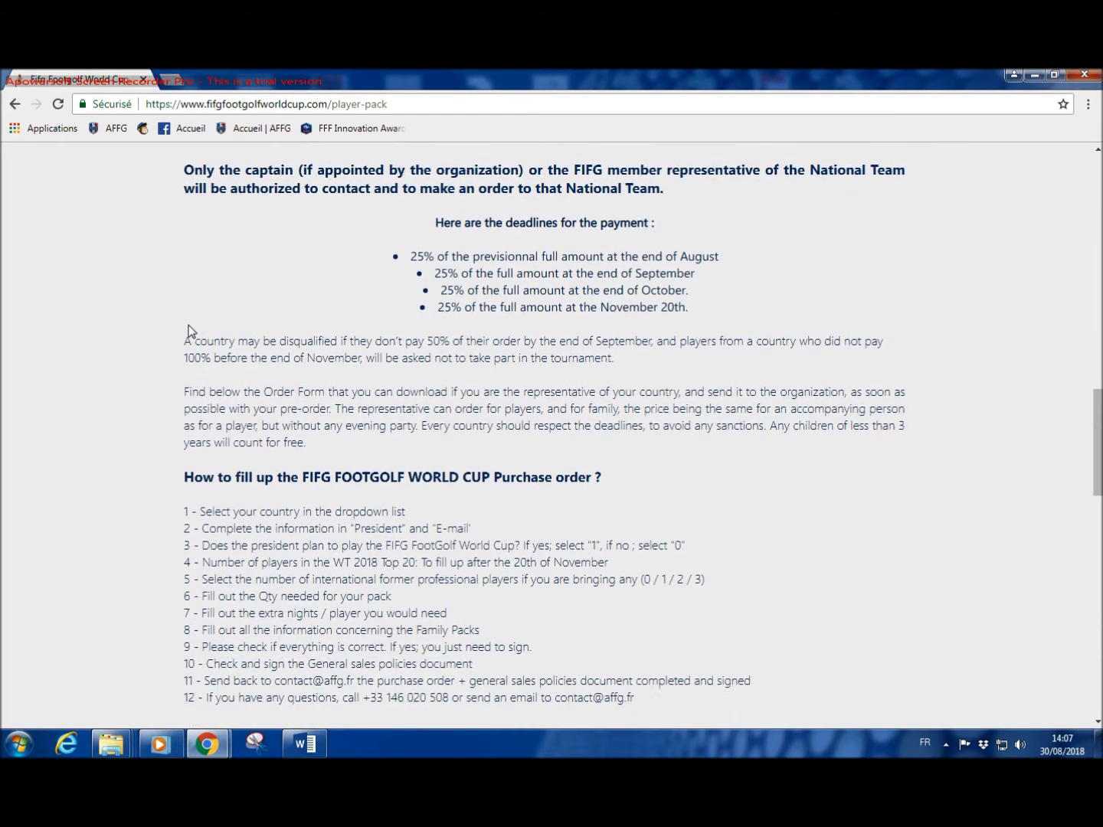
pyautogui.scroll(-2, 192, 321)
pyautogui.scroll(-1, 184, 246)
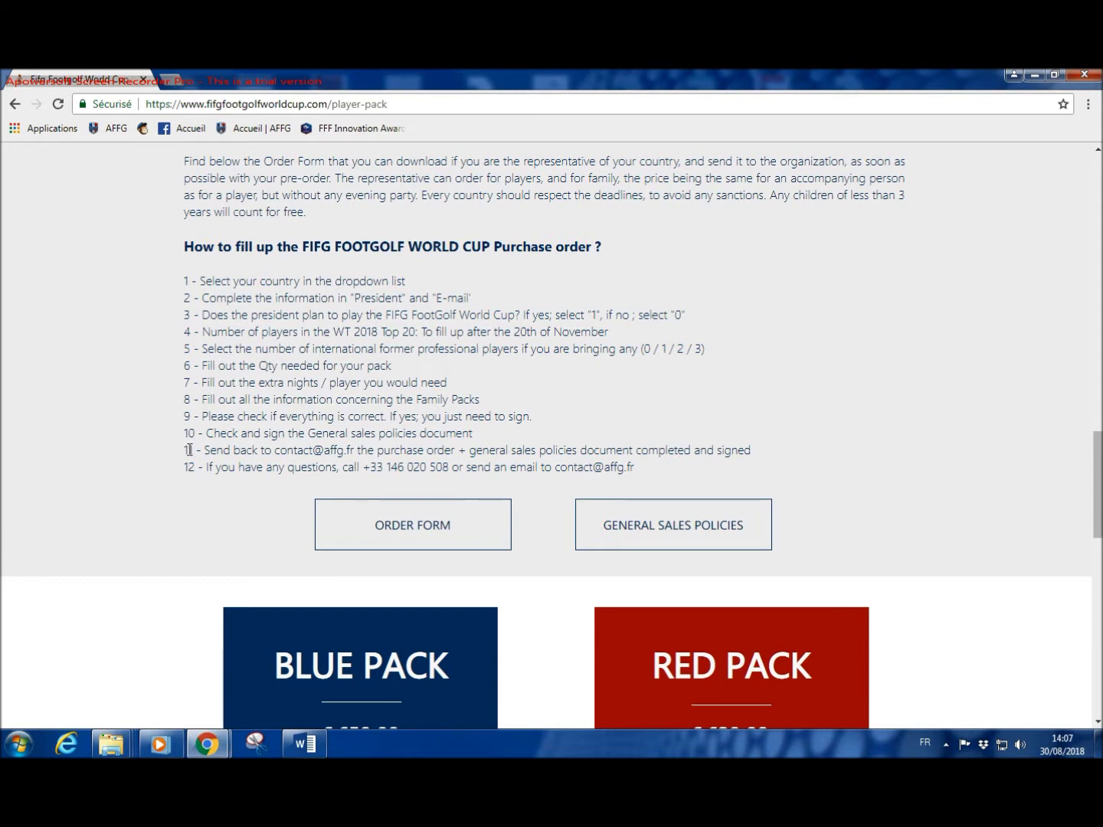
# - Scroll through the €650 Blue and €620 Red pack cards
pyautogui.scroll(-1, 189, 452)
pyautogui.scroll(-1, 188, 452)
pyautogui.scroll(-1, 189, 454)
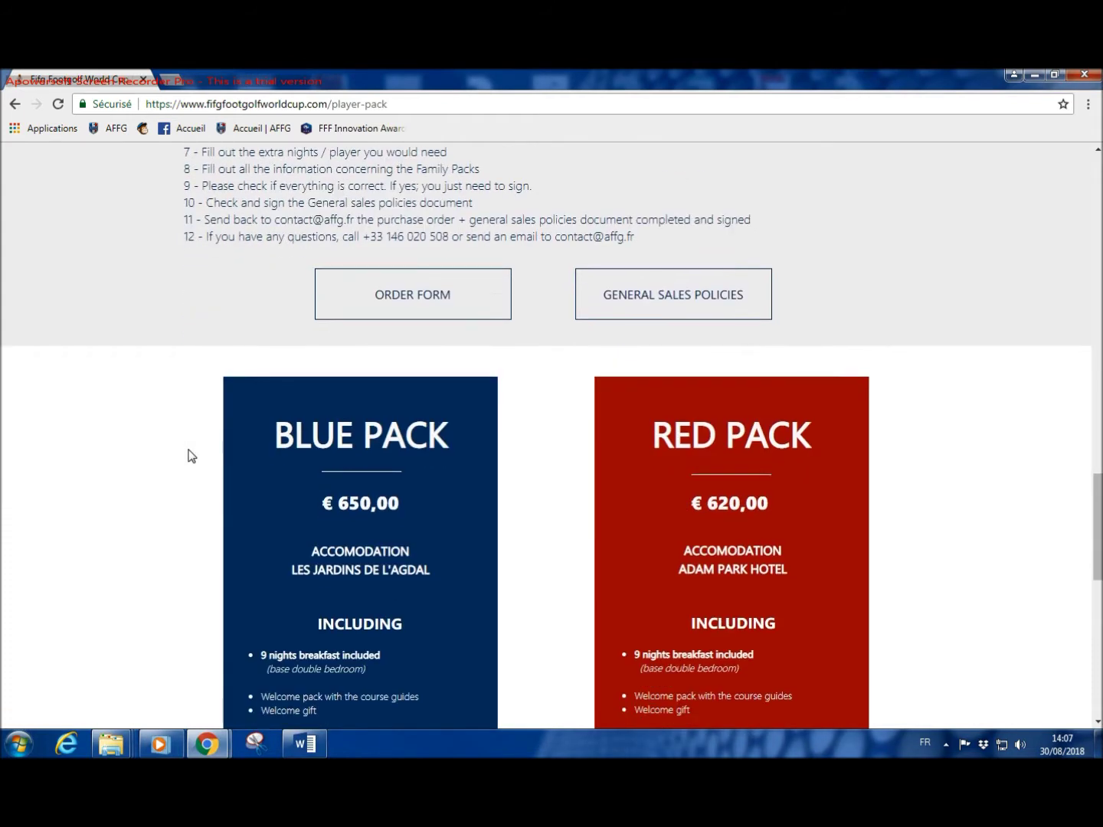
pyautogui.scroll(-1, 191, 457)
pyautogui.scroll(-1, 191, 457)
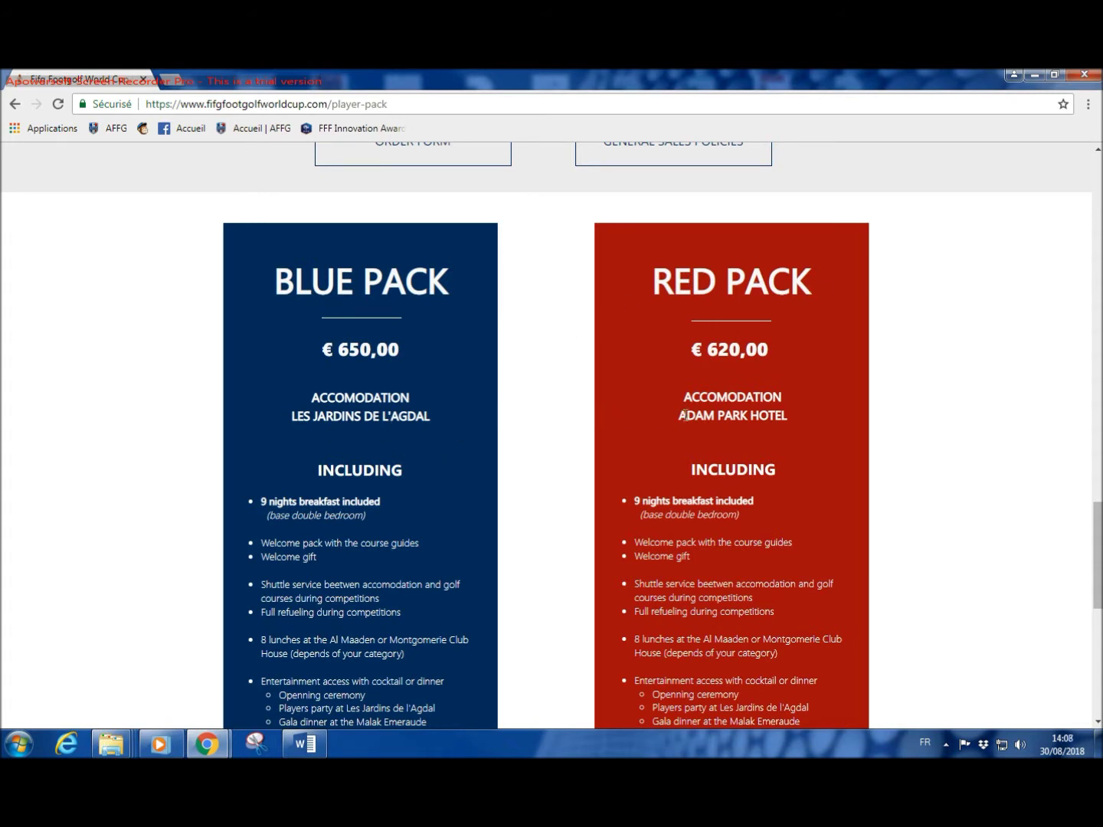
pyautogui.scroll(-1, 514, 439)
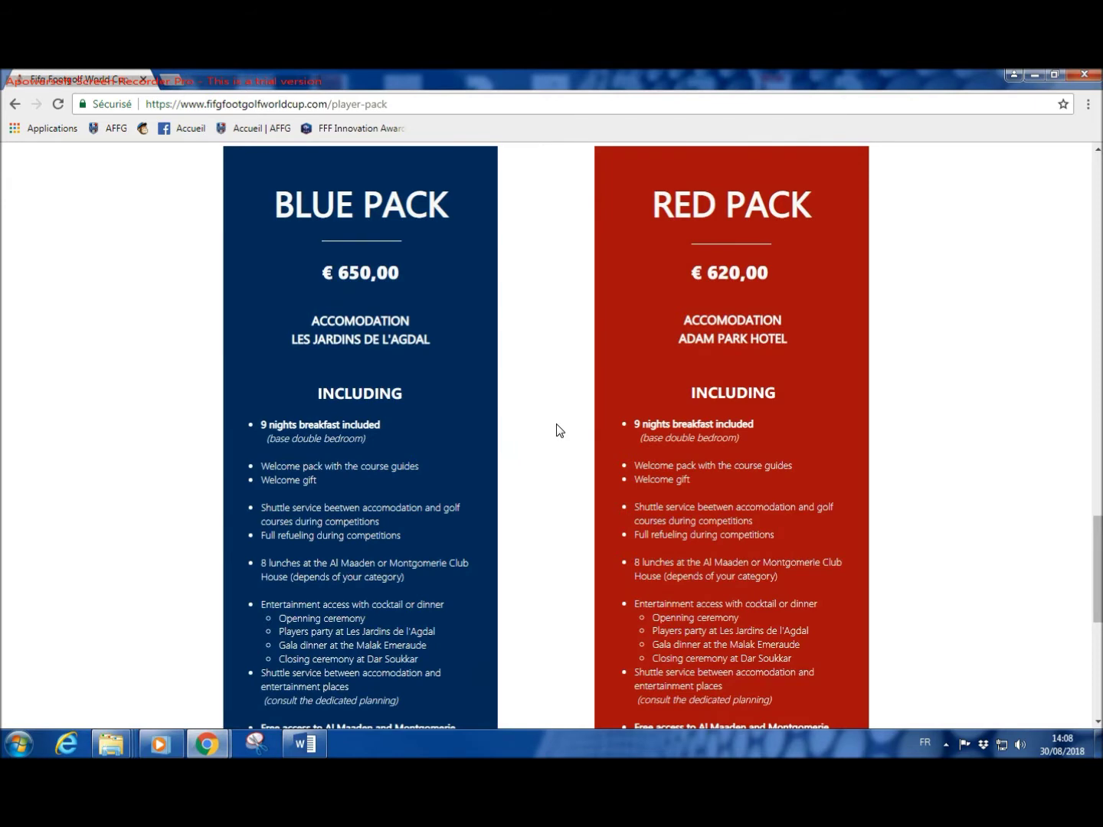
pyautogui.scroll(-3, 555, 431)
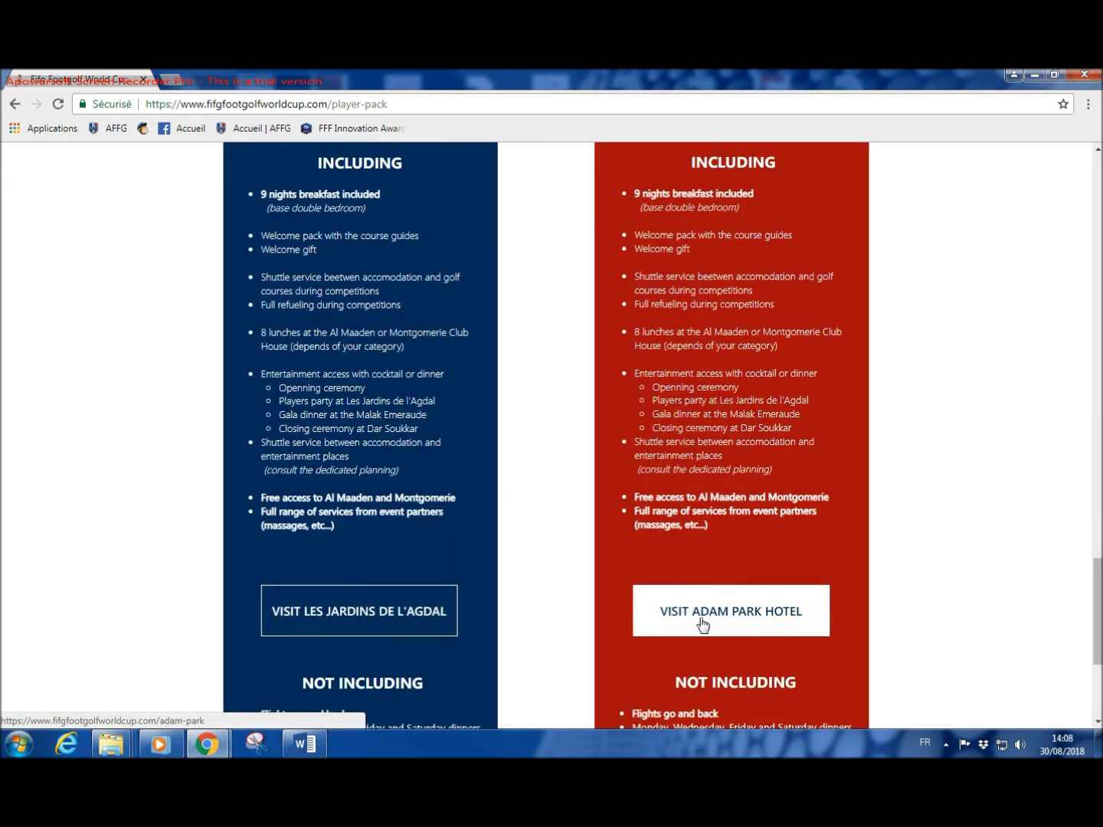
# - Download the ORDER FORM xlsx spreadsheet
pyautogui.scroll(2, 534, 468)
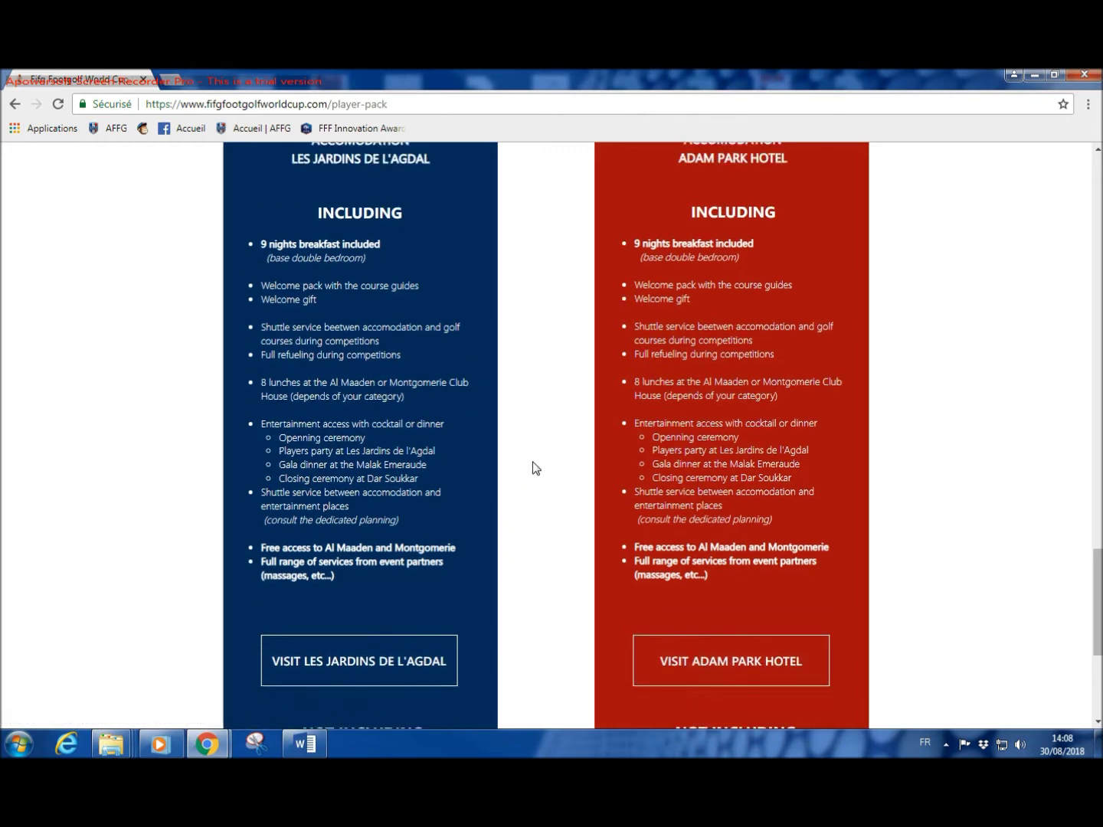
pyautogui.scroll(5, 532, 468)
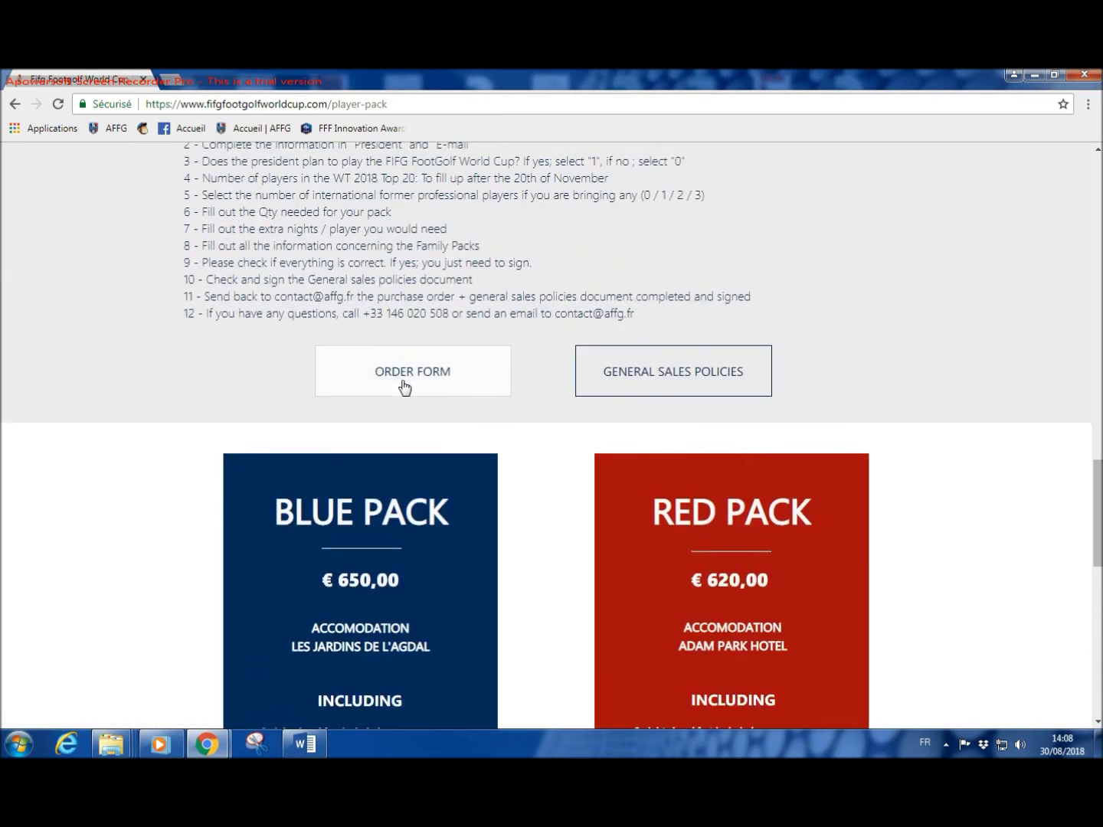
pyautogui.click(394, 384)
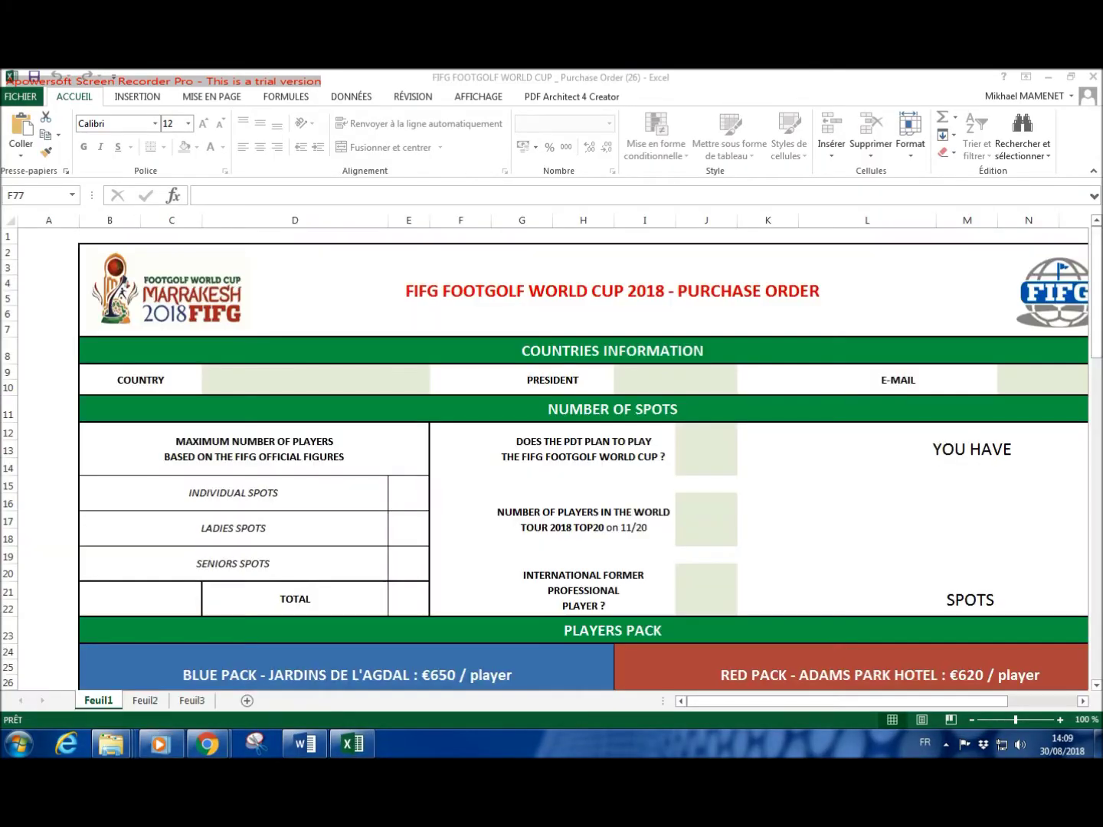
# - Choose Association Française de FootGolf as the country in D9
pyautogui.click(340, 381)
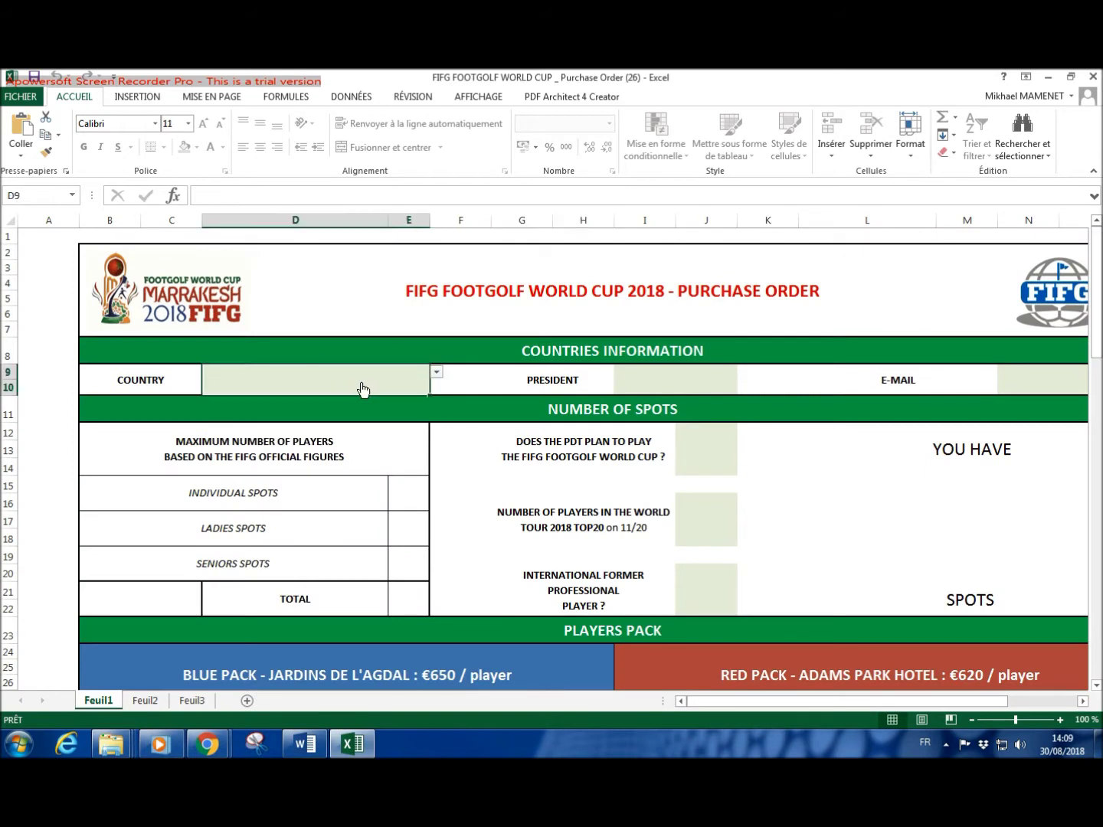
pyautogui.click(435, 373)
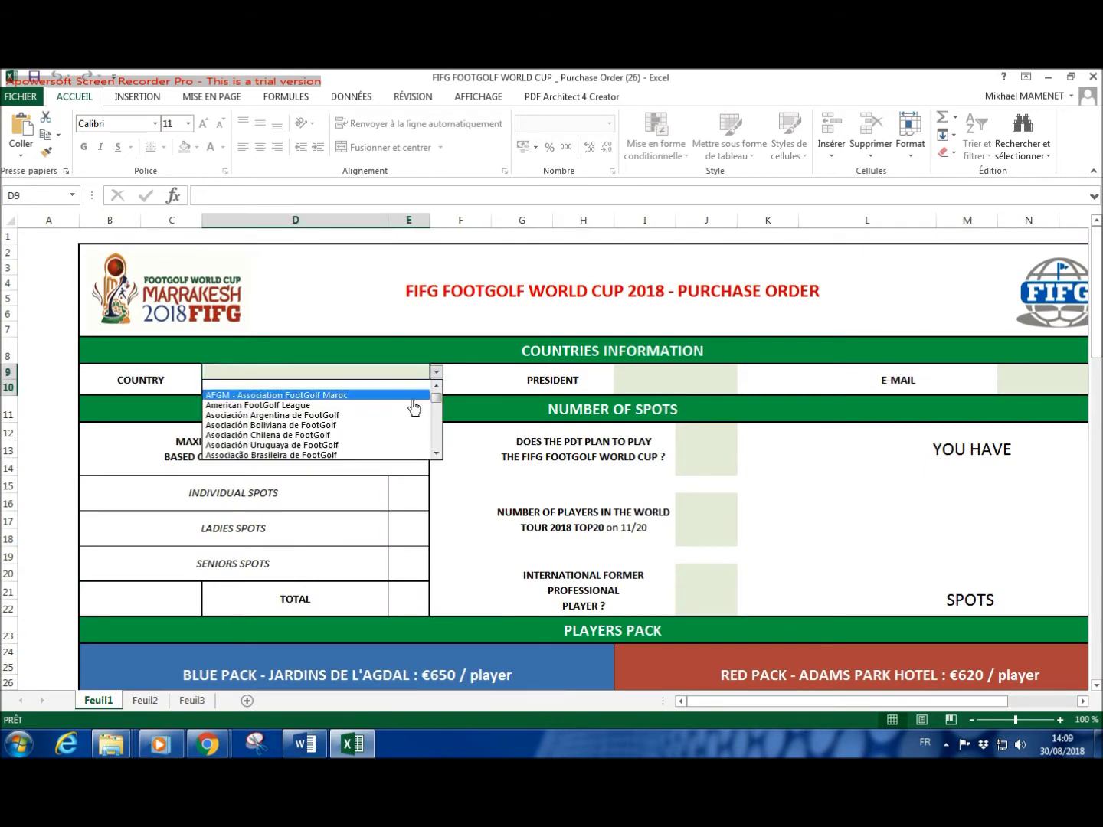
pyautogui.click(436, 453)
pyautogui.click(380, 447)
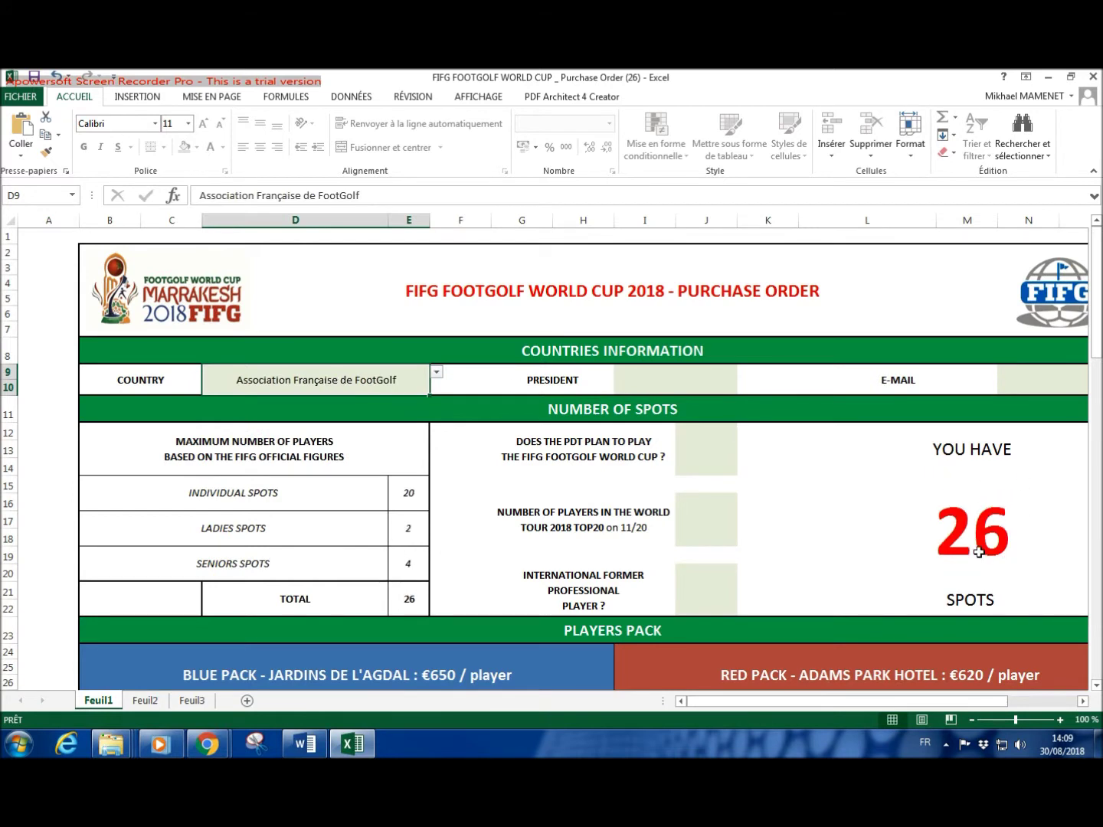
# - Enter placeholder 'xxx' as the president in I9 and the e-mail in N9
pyautogui.click(665, 380)
pyautogui.write('xxx')
pyautogui.click(1038, 389)
pyautogui.write('xxx')
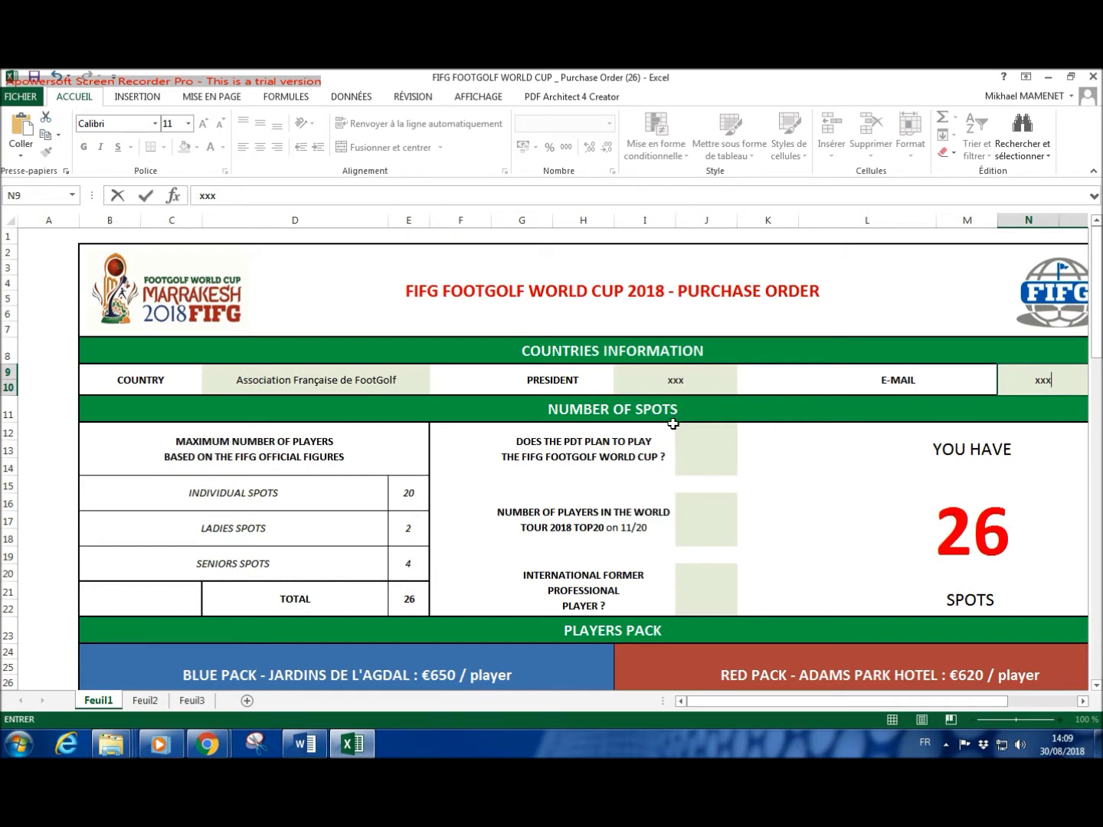
pyautogui.click(699, 448)
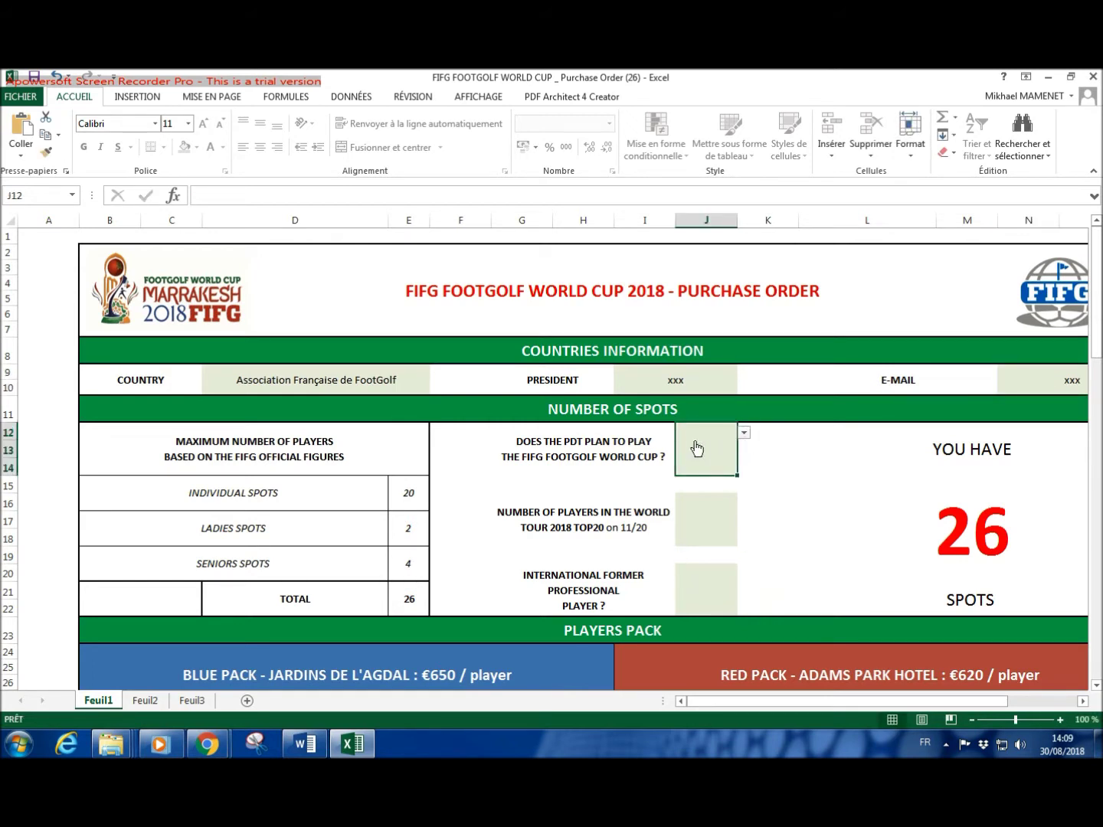
# - Answer J12, J16 and J20 with 1, 1 and 2 from their dropdowns
pyautogui.click(744, 434)
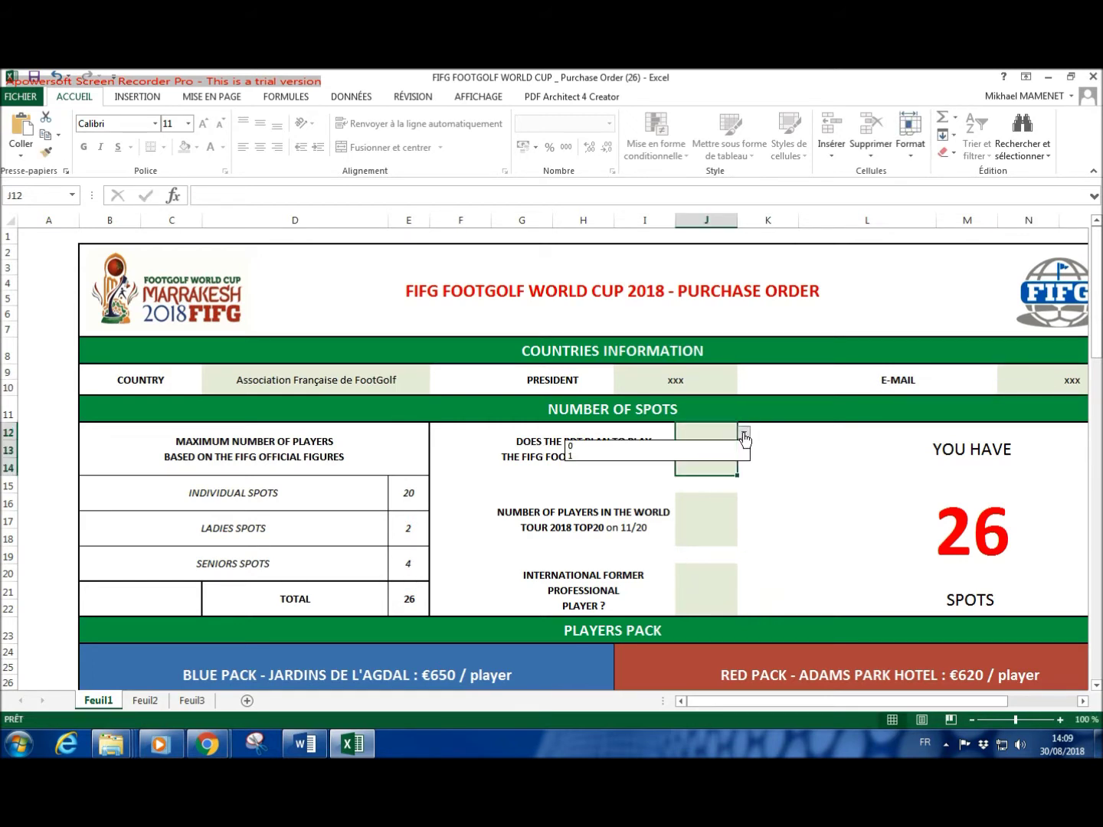
pyautogui.click(714, 458)
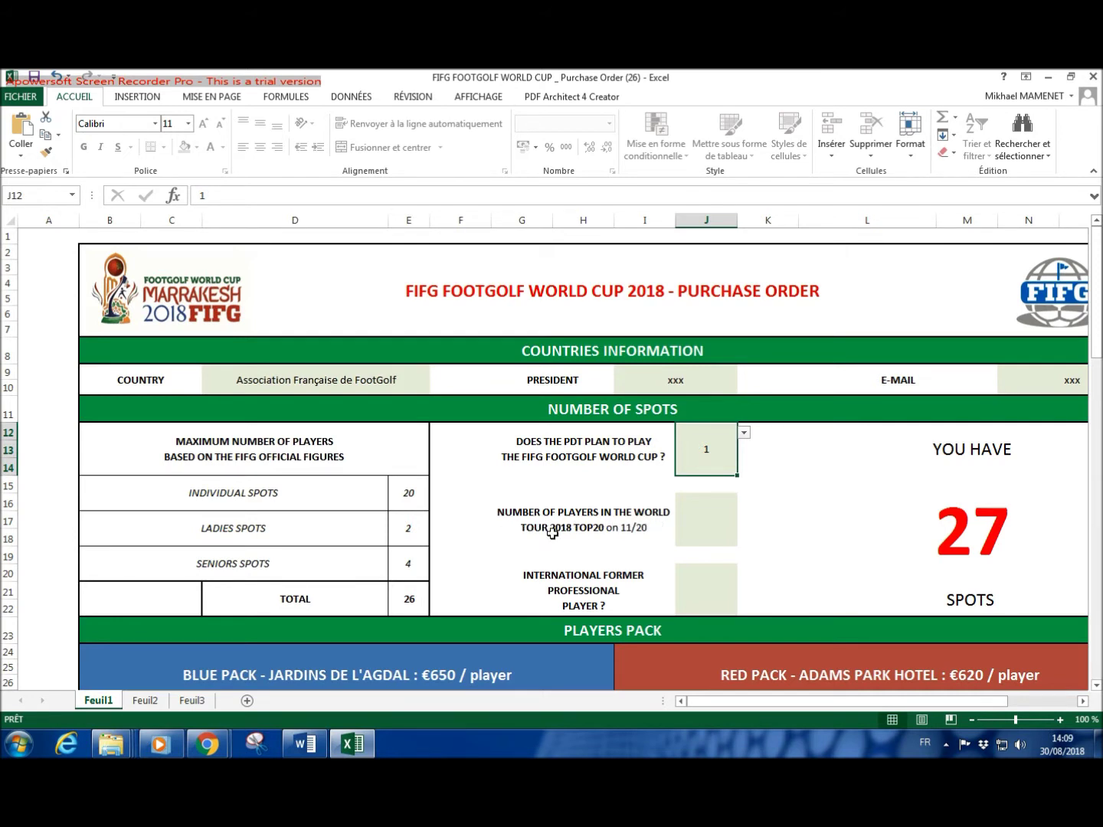
pyautogui.click(717, 532)
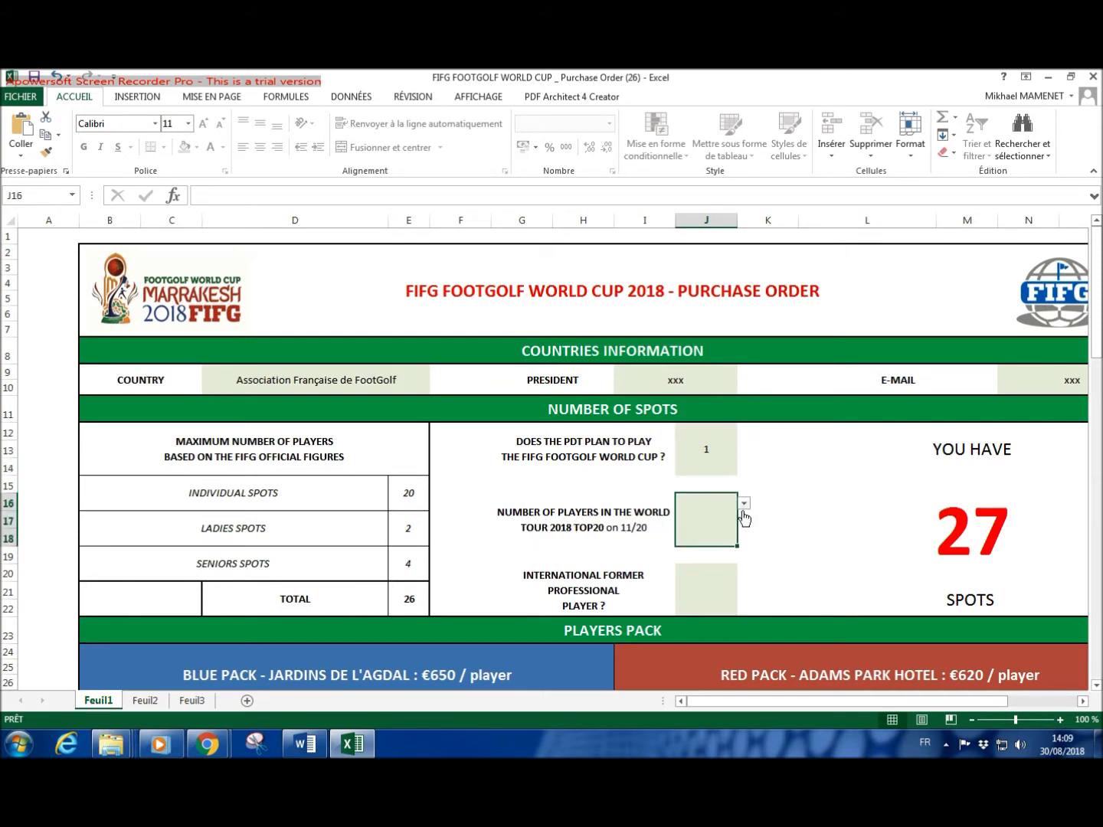
pyautogui.click(743, 504)
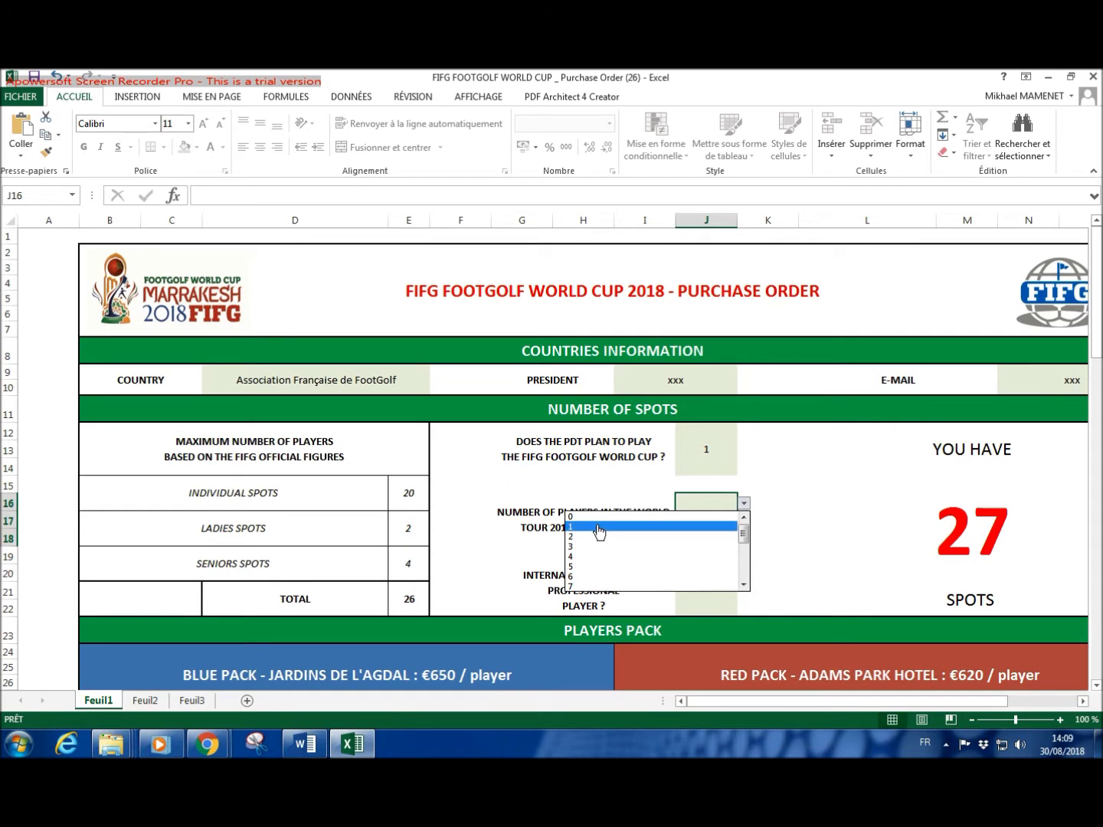
pyautogui.click(599, 527)
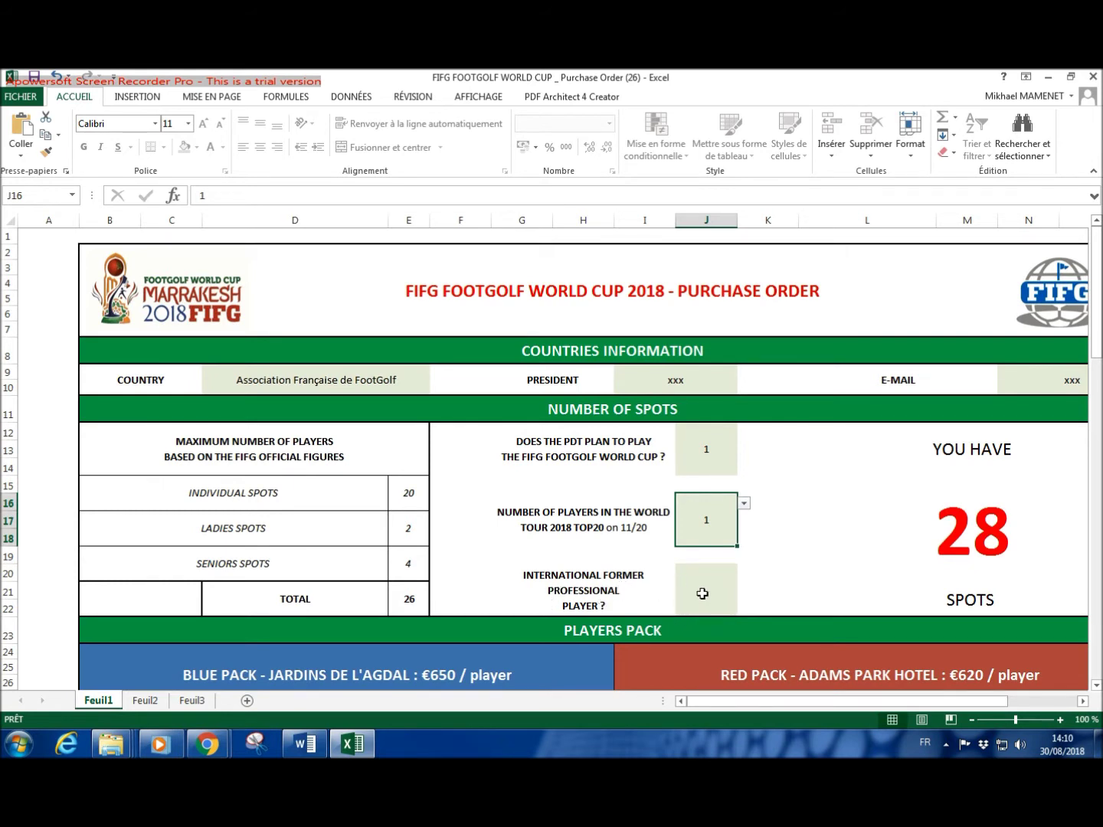
pyautogui.click(703, 594)
pyautogui.click(744, 575)
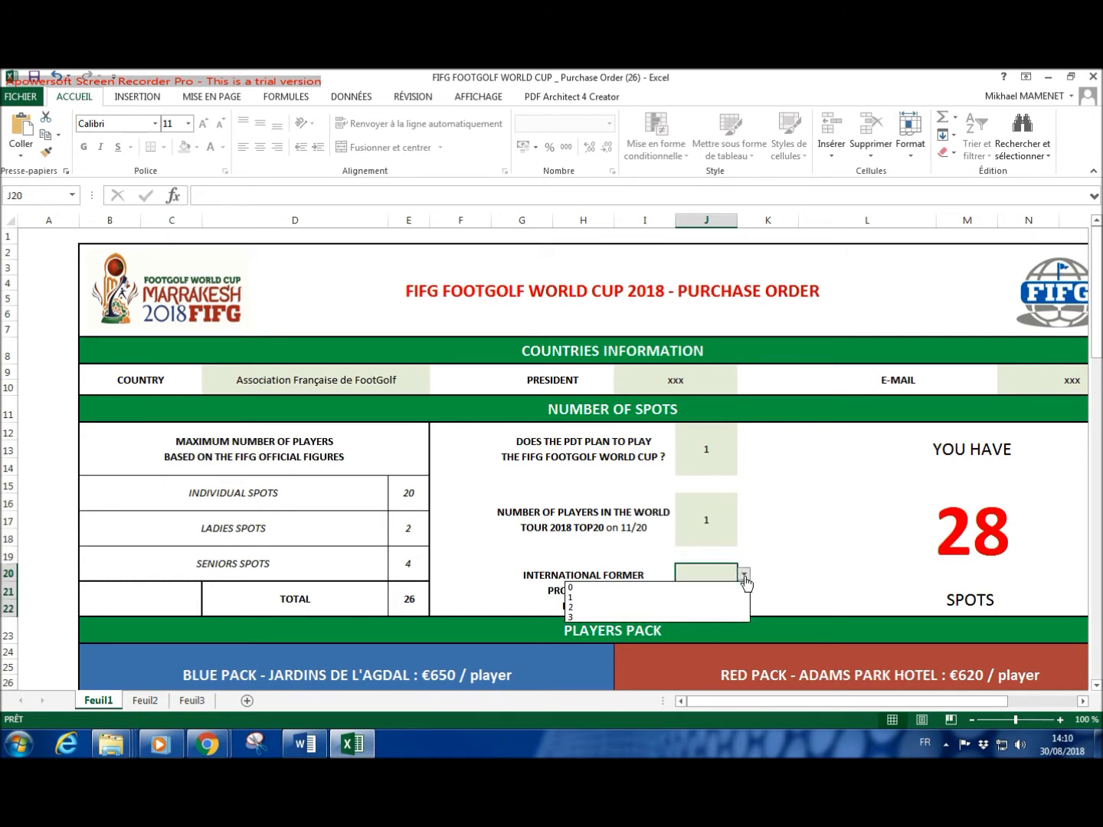
pyautogui.click(586, 609)
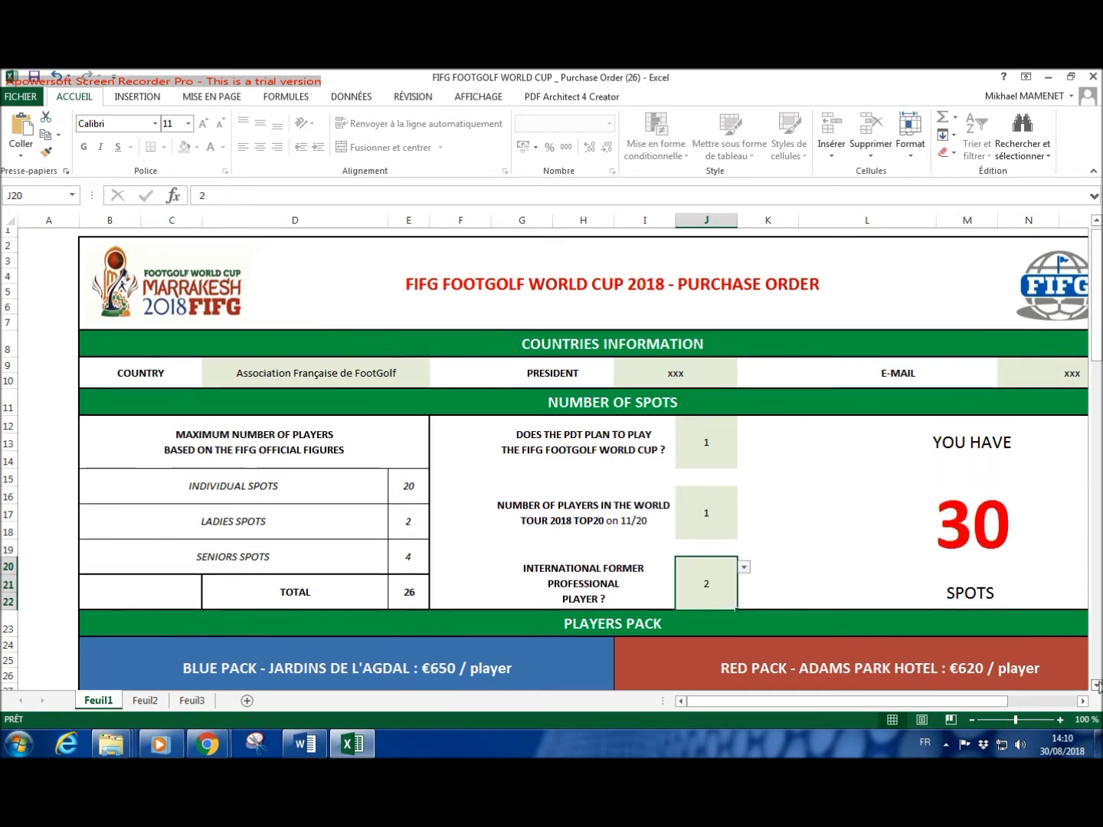
pyautogui.scroll(-2, 1067, 627)
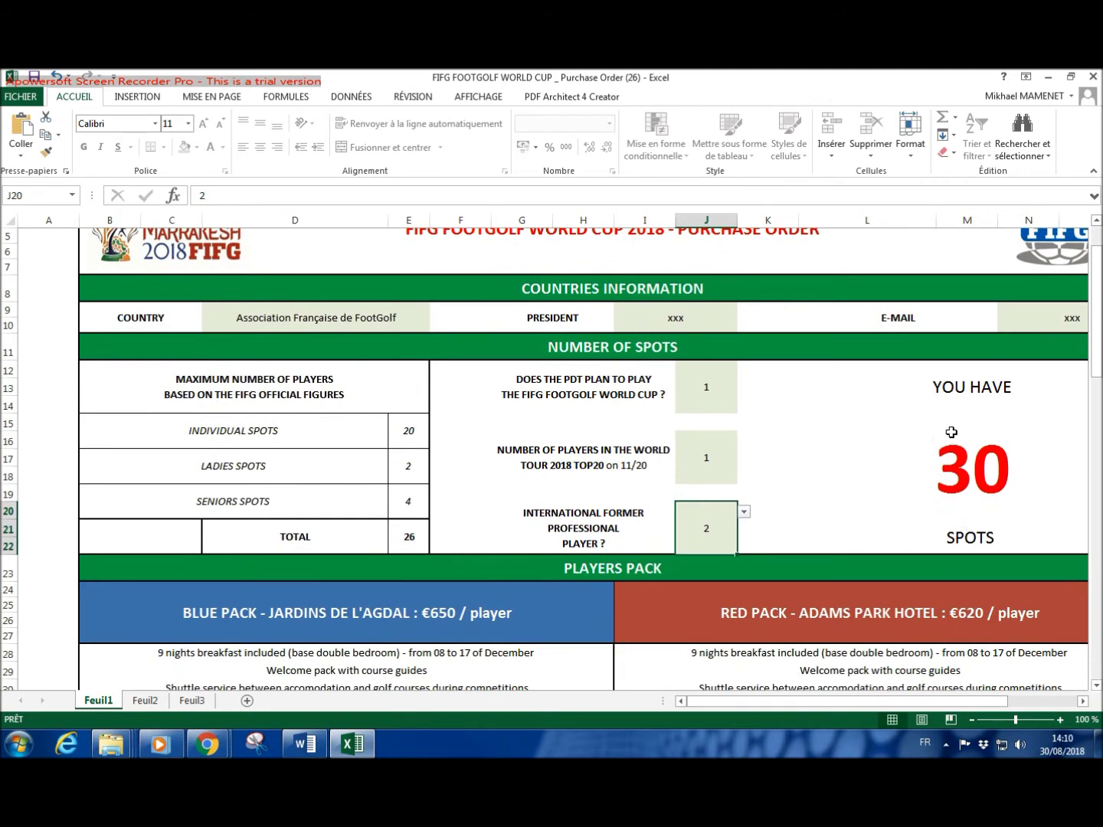
pyautogui.moveTo(1096, 372); pyautogui.dragTo(1098, 440)
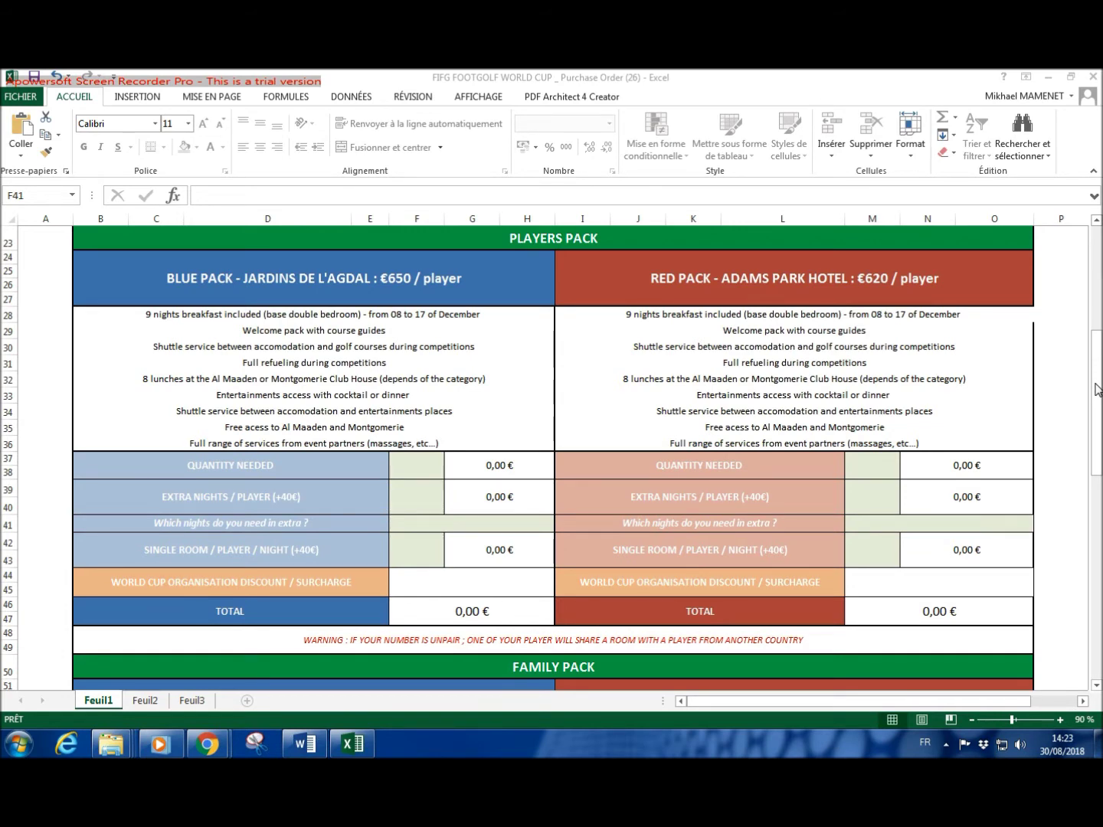
# - Scroll down to show the Players Pack rows 23–45
pyautogui.moveTo(1098, 390); pyautogui.dragTo(1097, 331)
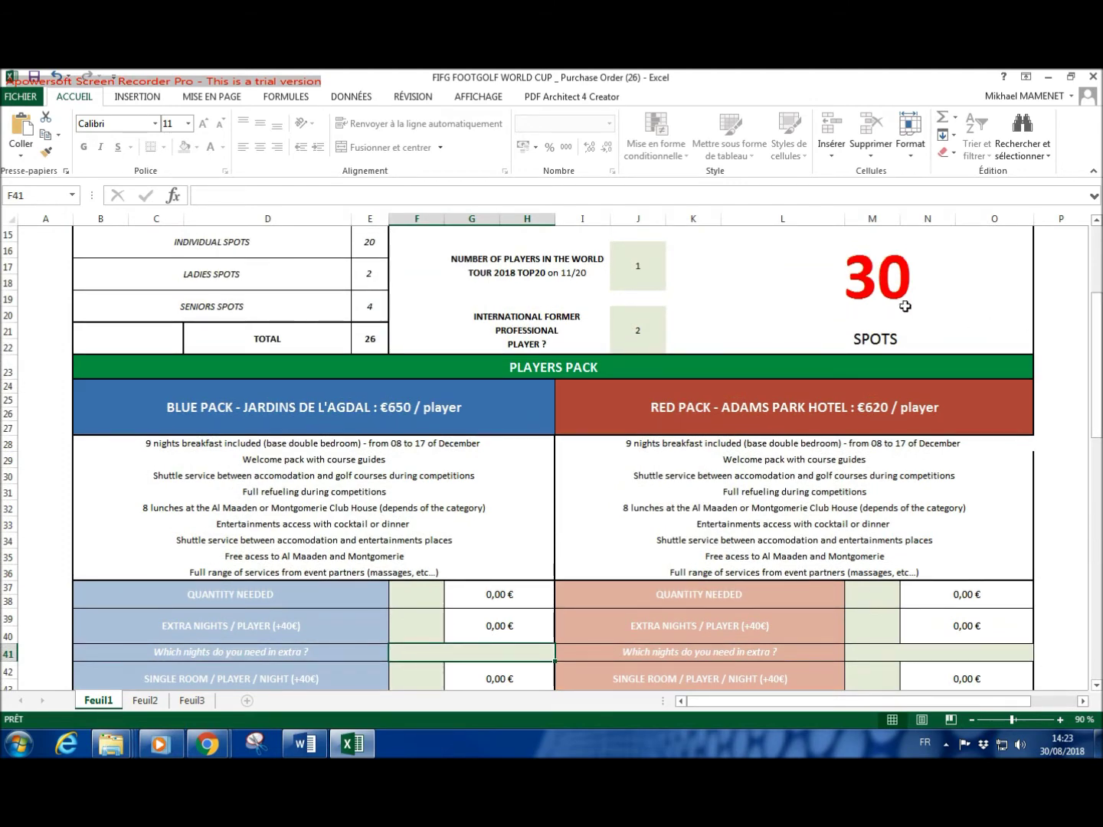
# - Enter 32 as the Blue Pack player quantity in F37
pyautogui.moveTo(1098, 341); pyautogui.dragTo(1098, 394)
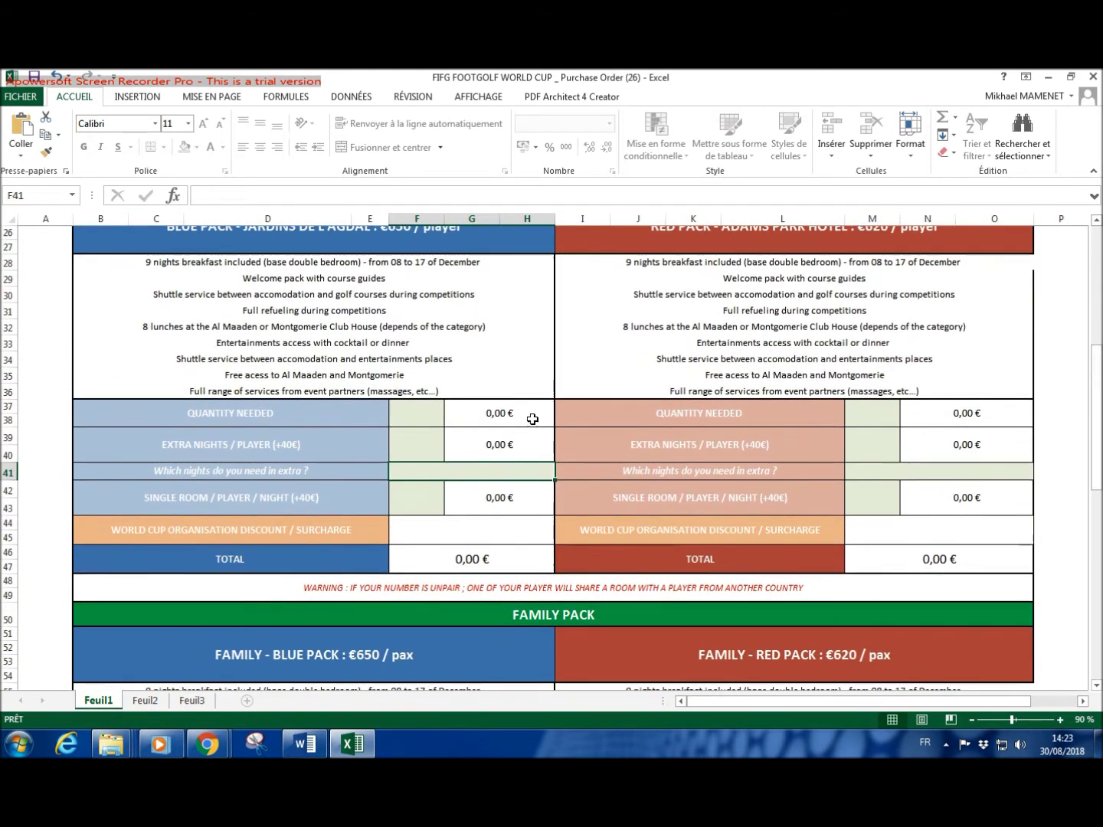
pyautogui.click(412, 412)
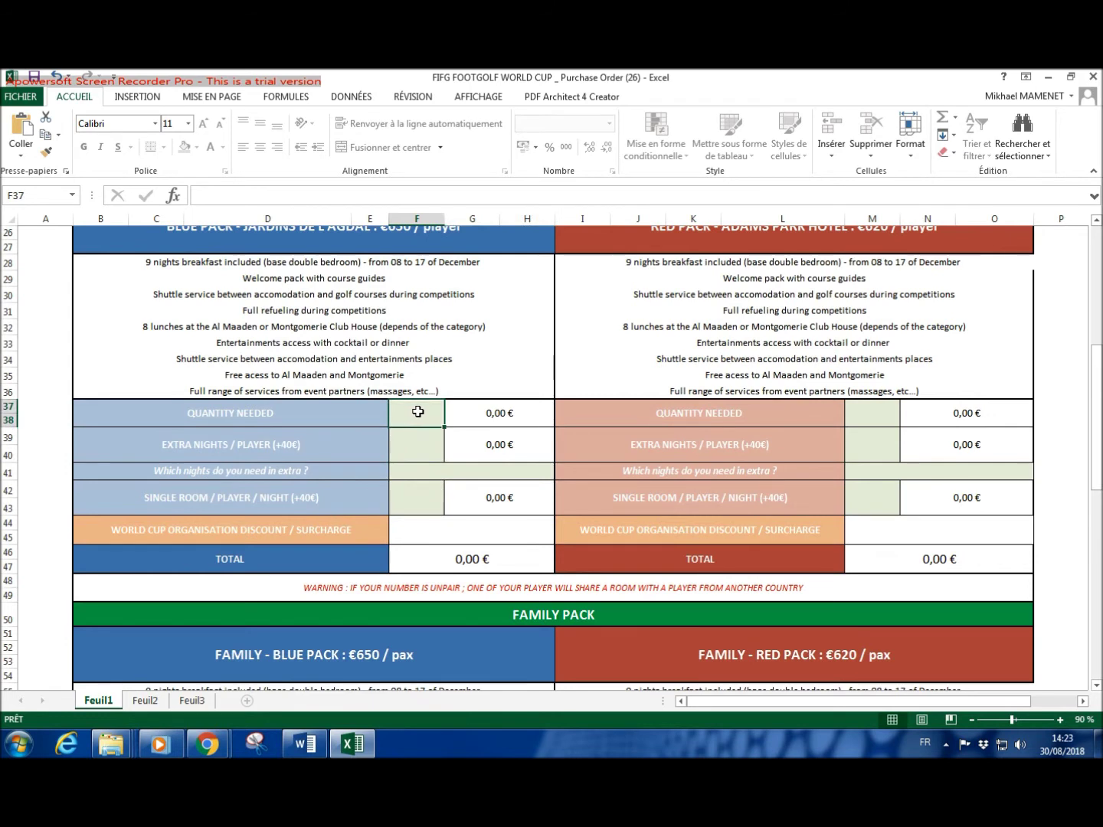
pyautogui.write('32')
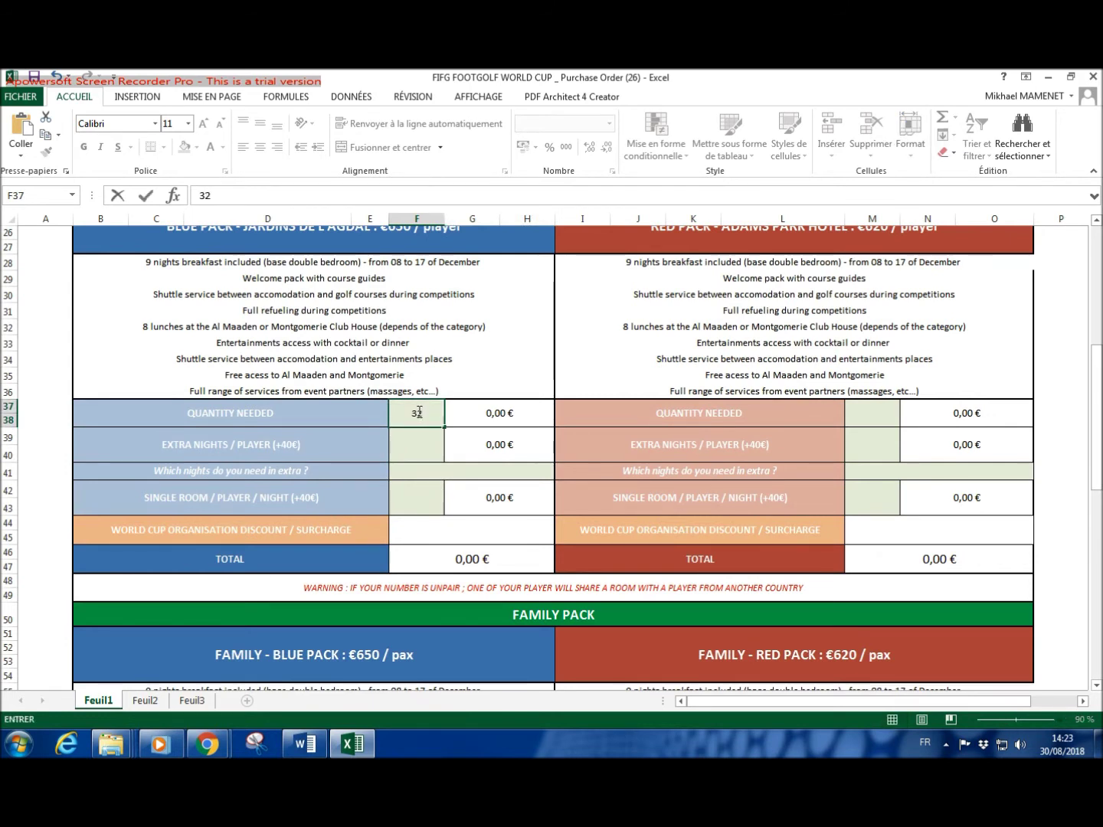
pyautogui.press('Return')
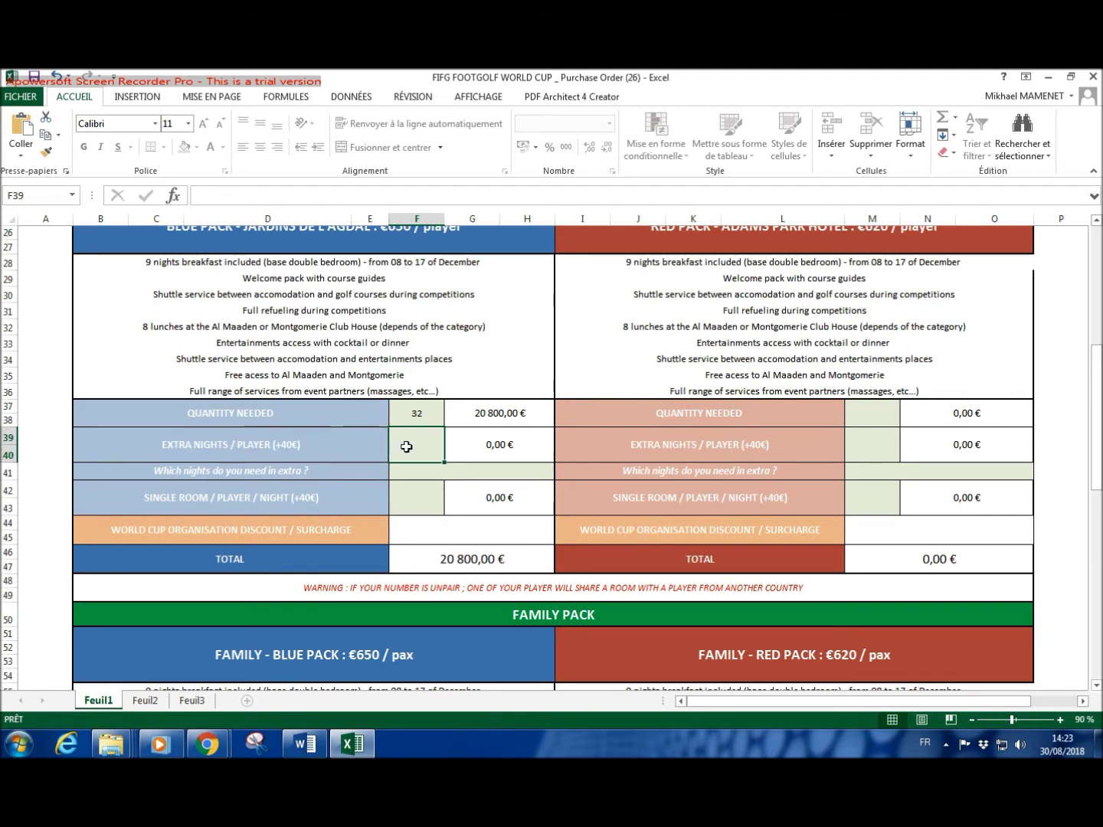
# - Enter =5*2 extra nights and note them as 'from xxx to xxx'
pyautogui.write('=')
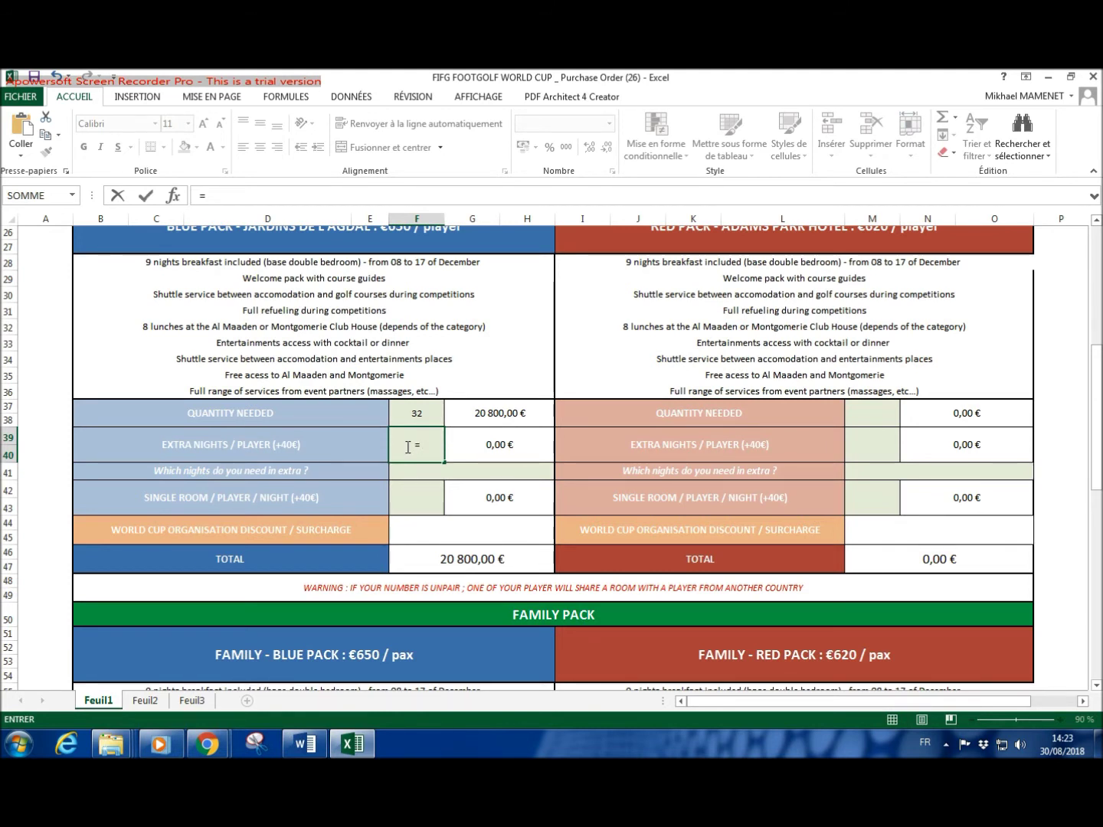
pyautogui.write('5*')
pyautogui.write('2')
pyautogui.press('Return')
pyautogui.write('fr')
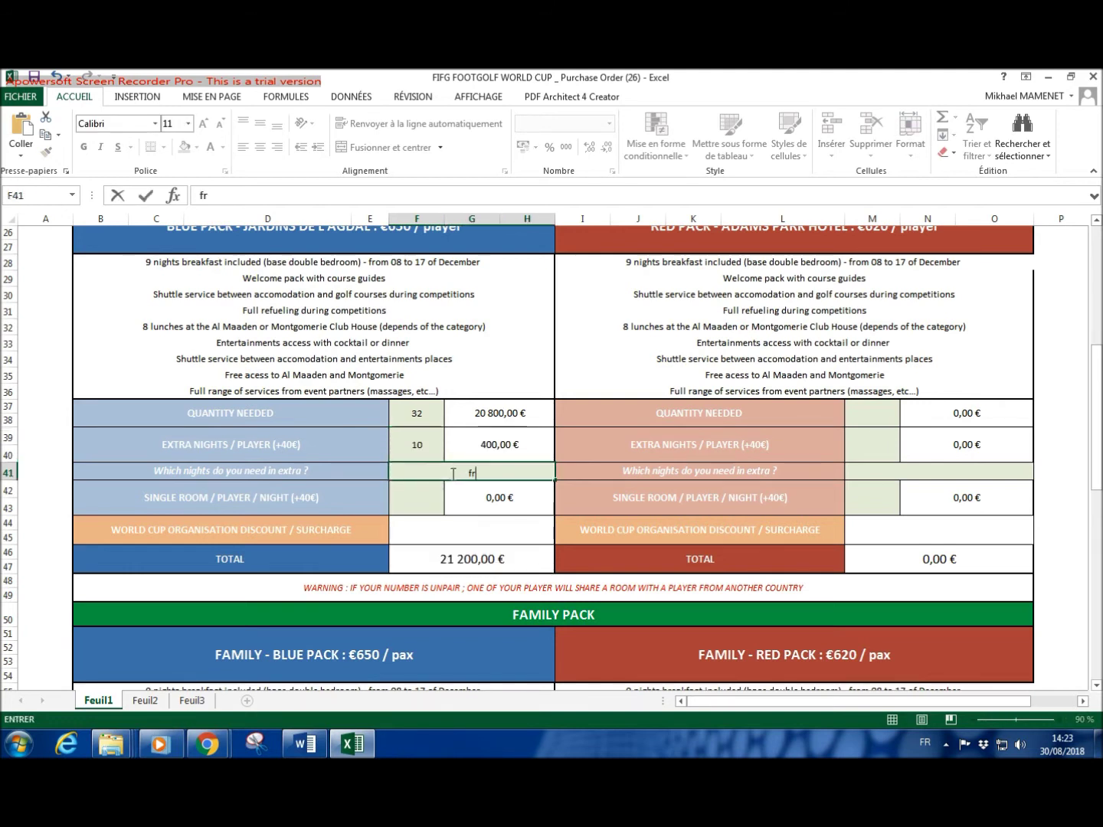
pyautogui.write('om xxx')
pyautogui.write(' to xxx')
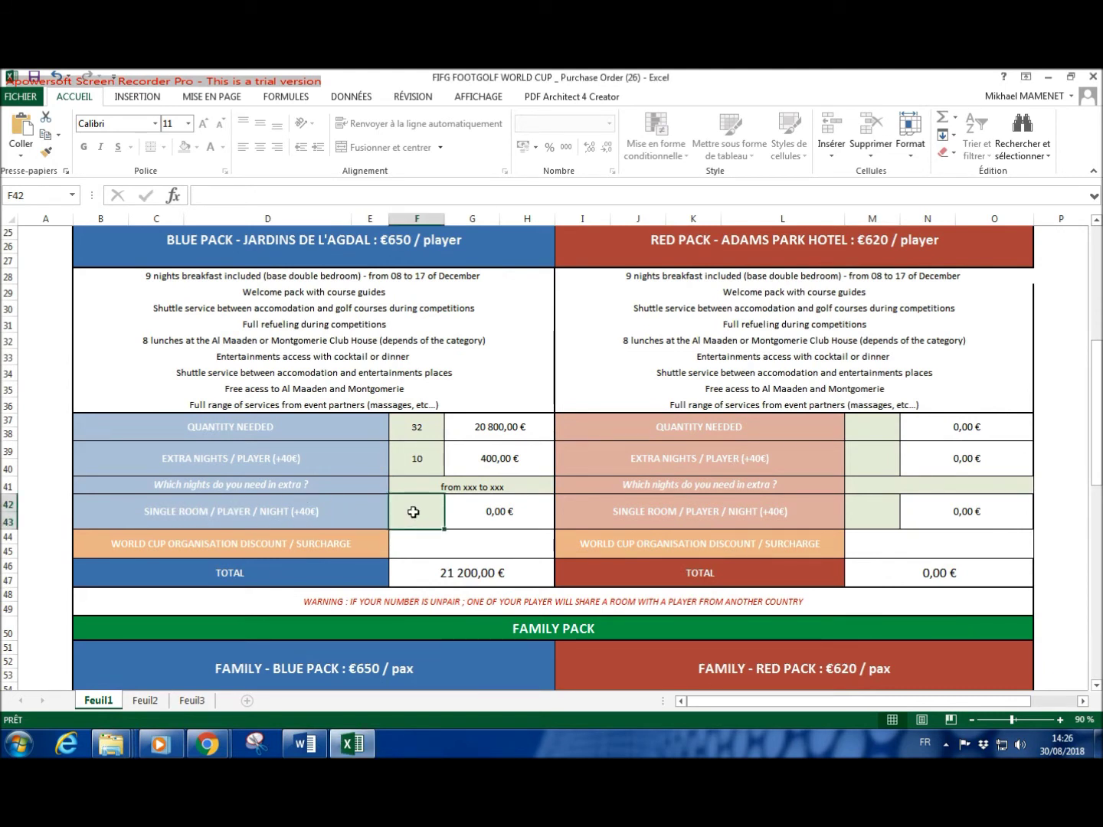
pyautogui.write('=')
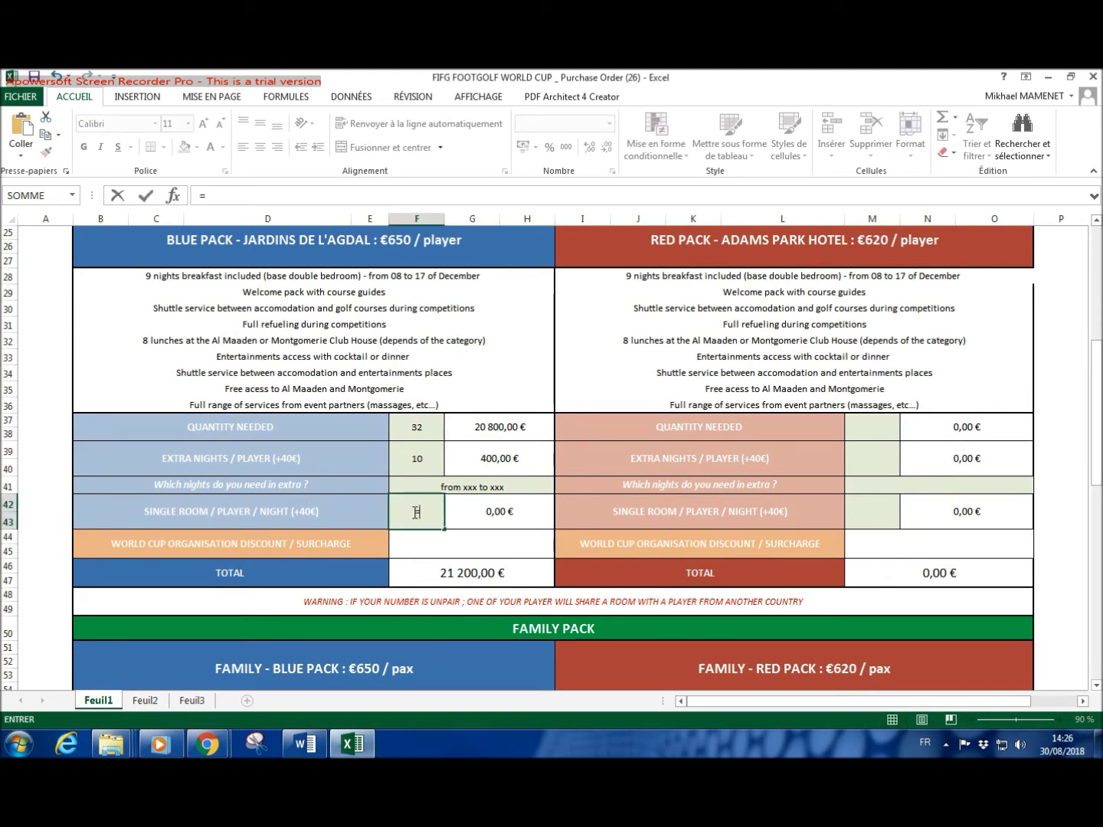
pyautogui.write('x*')
pyautogui.write('x')
pyautogui.press('BackSpace')
pyautogui.press('BackSpace')
pyautogui.press('Escape')
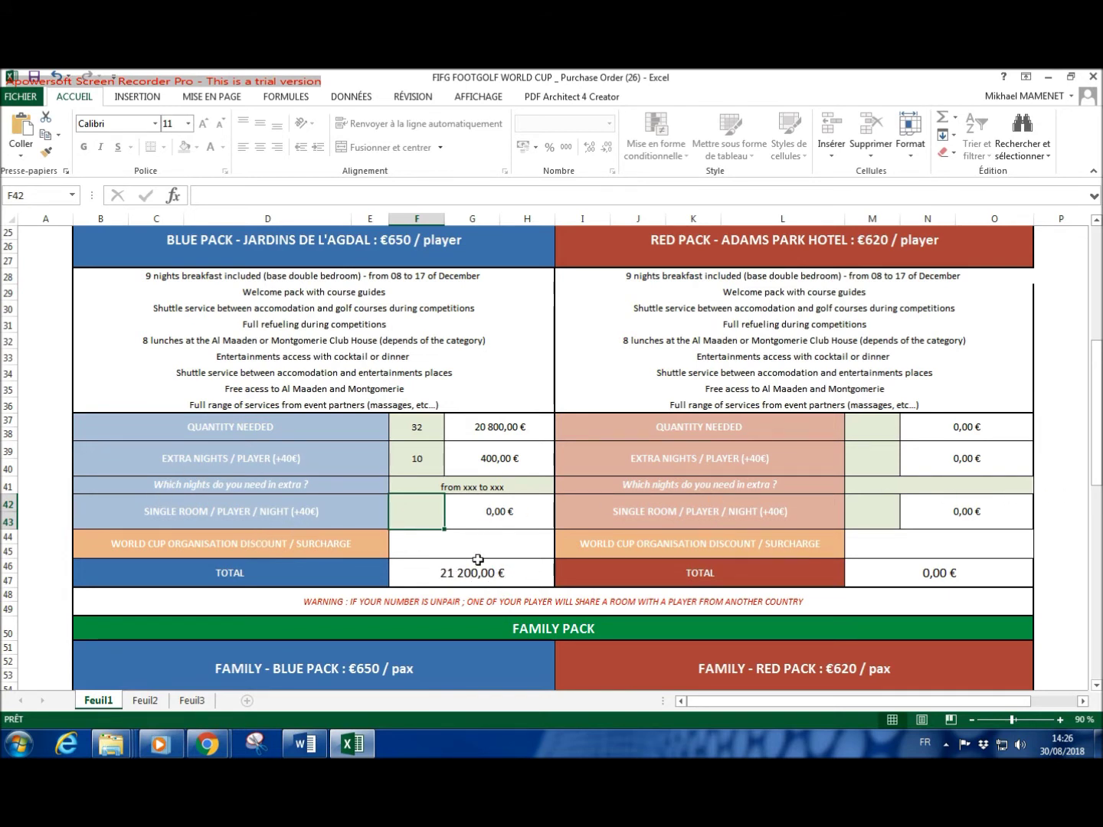
pyautogui.moveTo(1096, 382); pyautogui.dragTo(1096, 391)
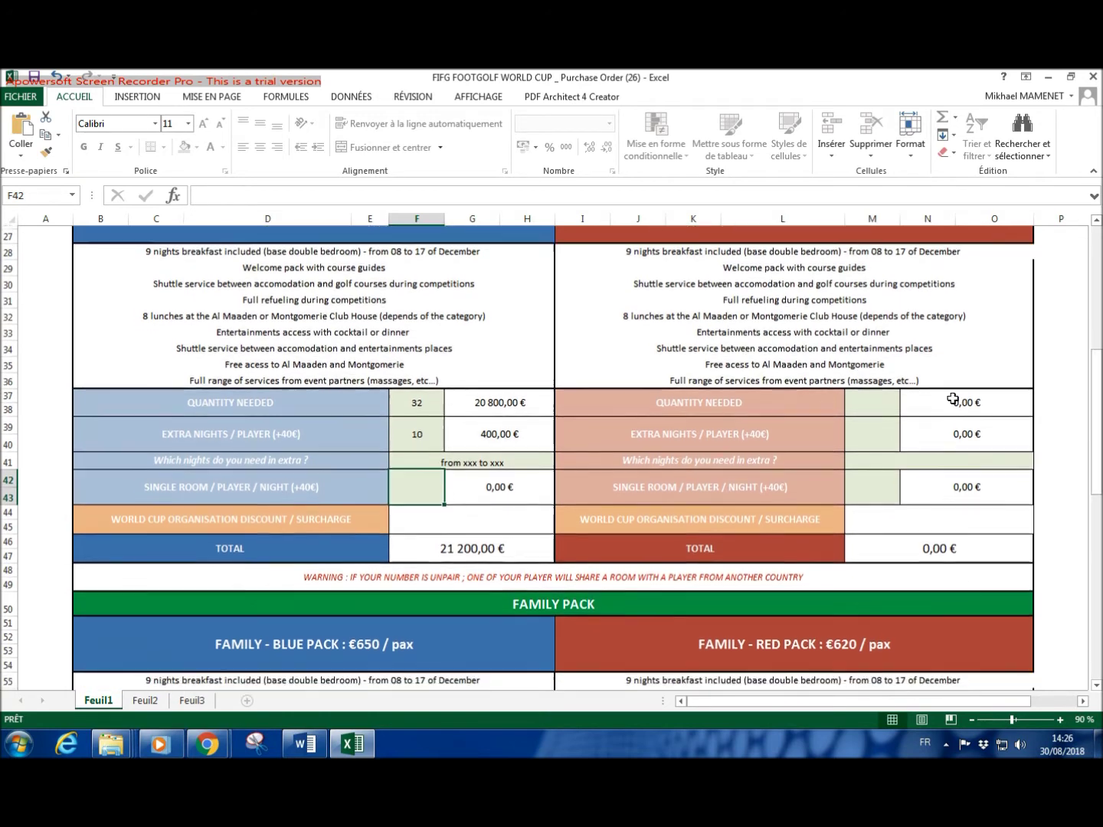
pyautogui.click(403, 518)
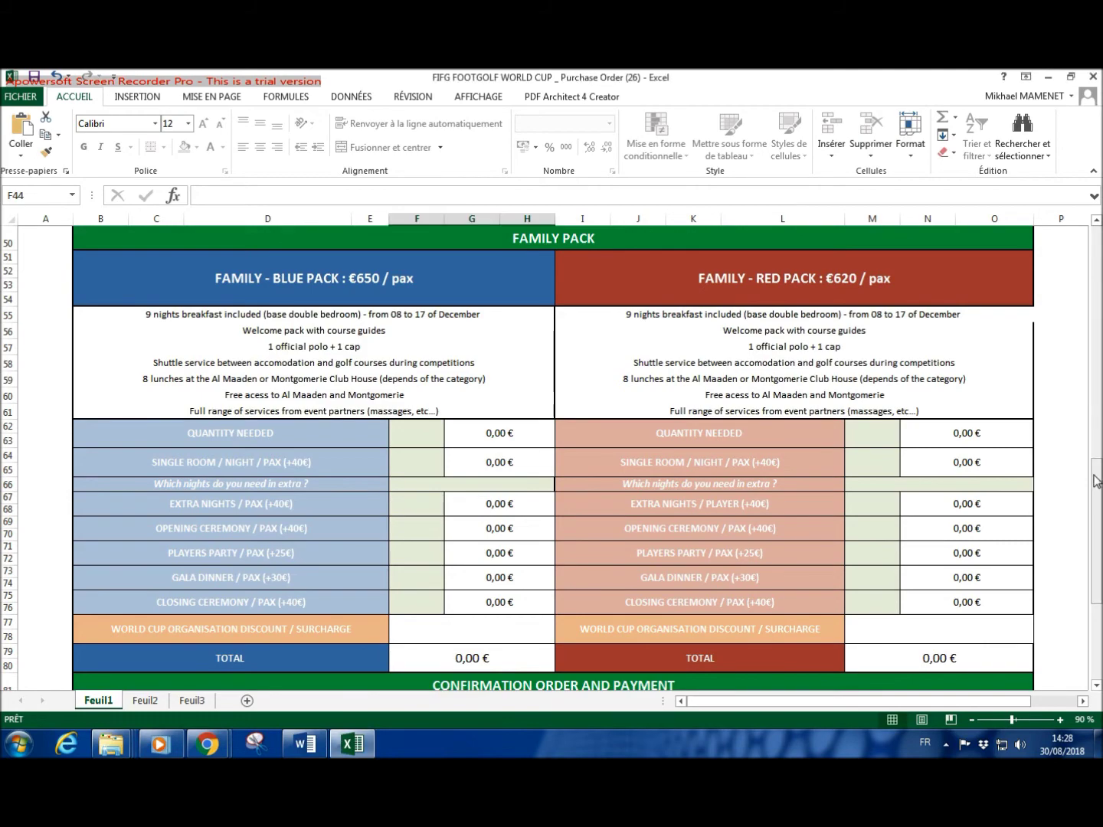
pyautogui.moveTo(1098, 499)
pyautogui.mouseDown()
pyautogui.moveTo(1088, 398)
pyautogui.moveTo(1096, 481)
pyautogui.mouseUp()
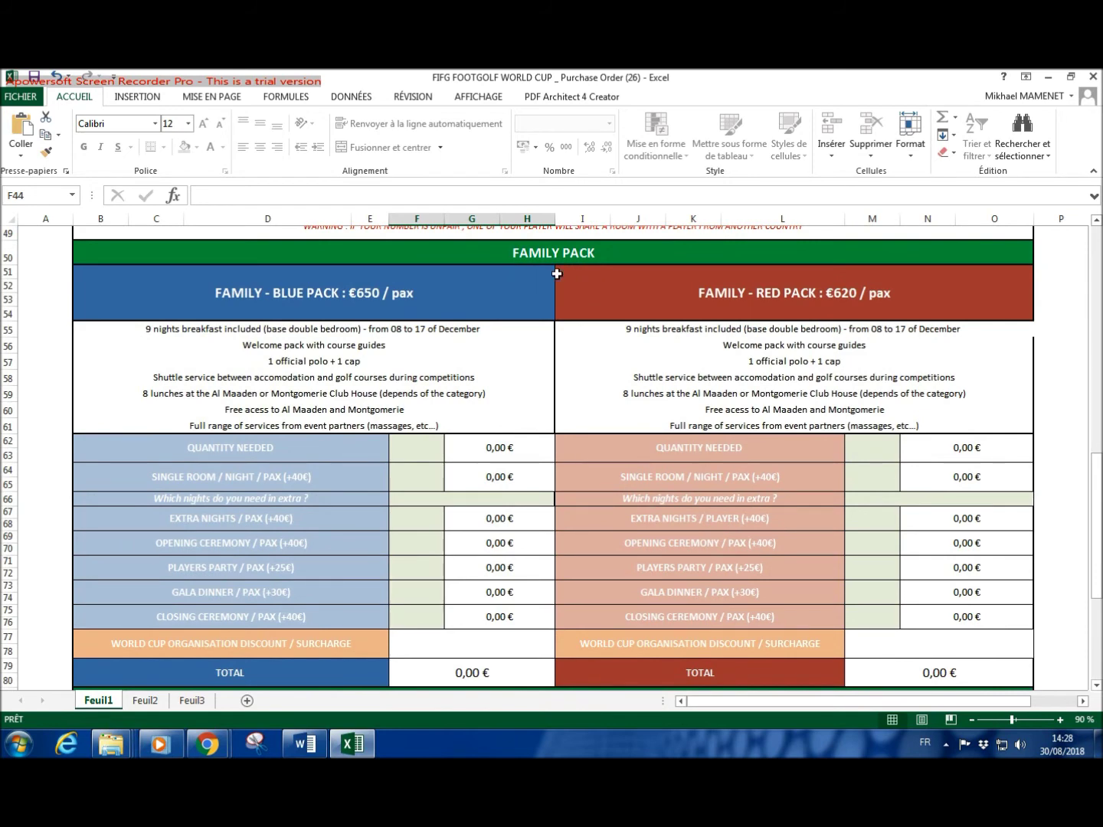
# - Order 10 Family Blue Pack people with 0 single rooms and 0 extra nights
pyautogui.moveTo(1093, 481); pyautogui.dragTo(1097, 485)
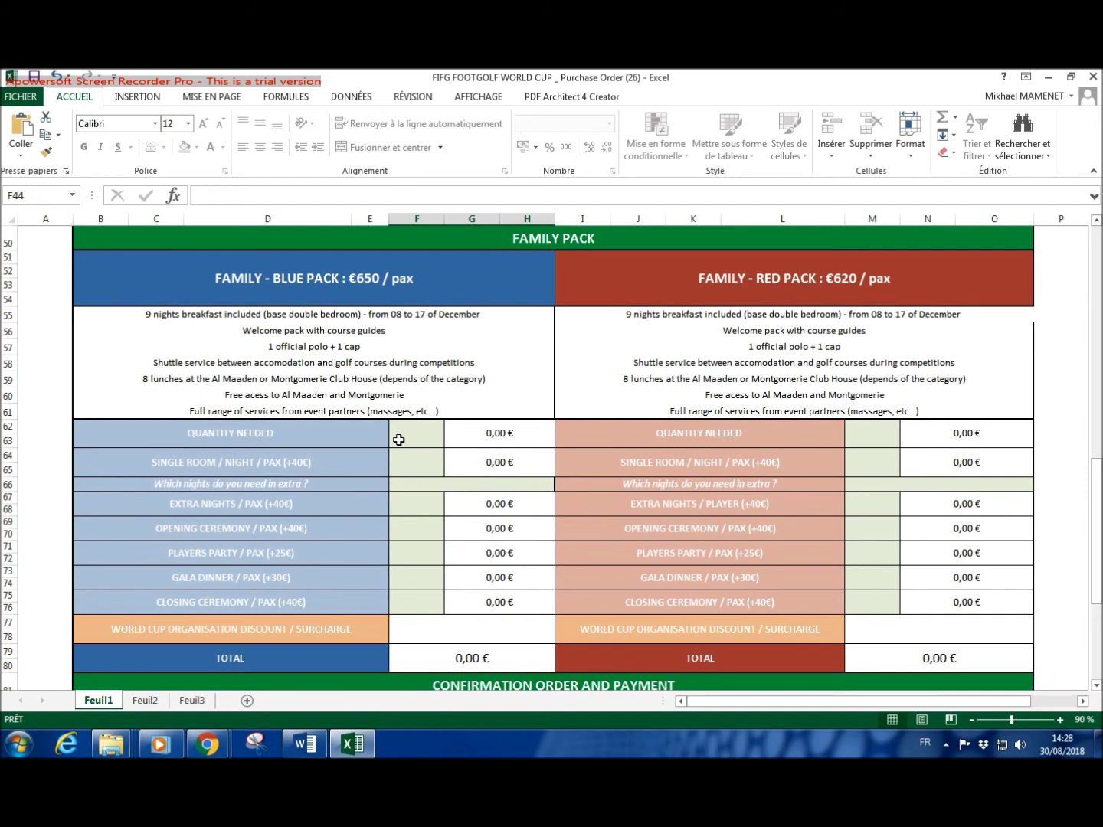
pyautogui.click(412, 435)
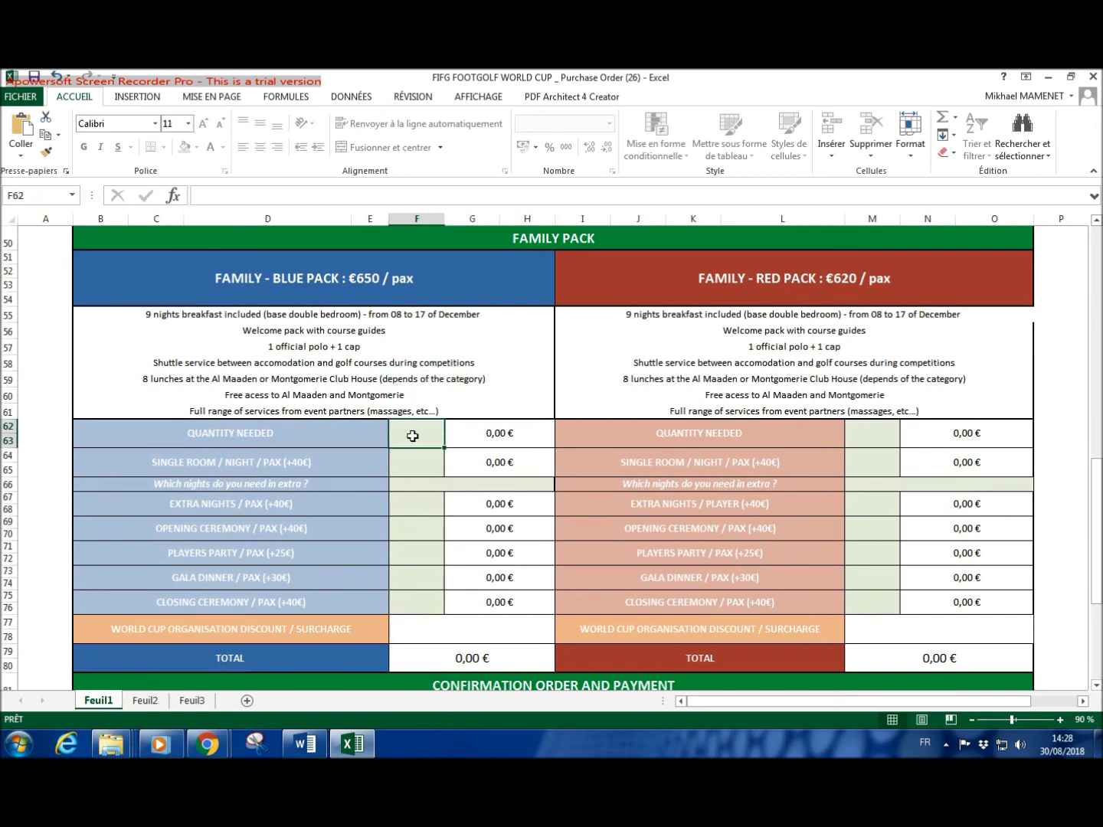
pyautogui.write('10')
pyautogui.press('Return')
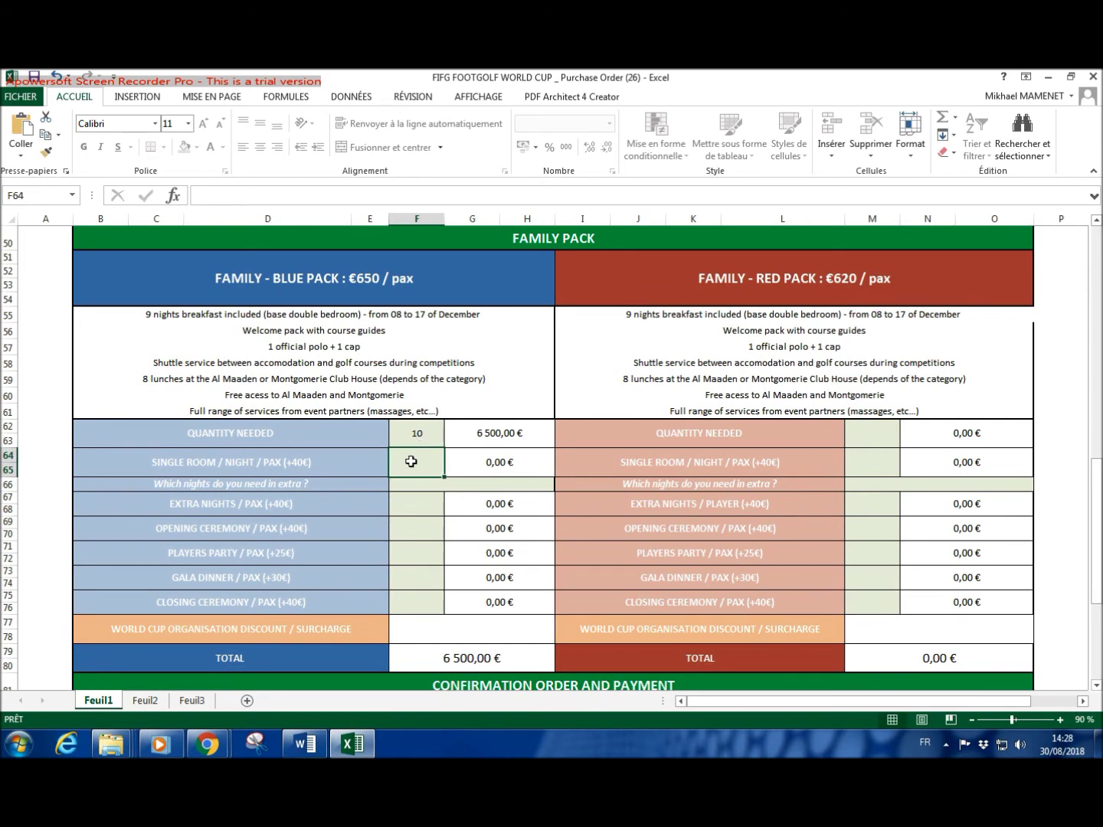
pyautogui.click(422, 500)
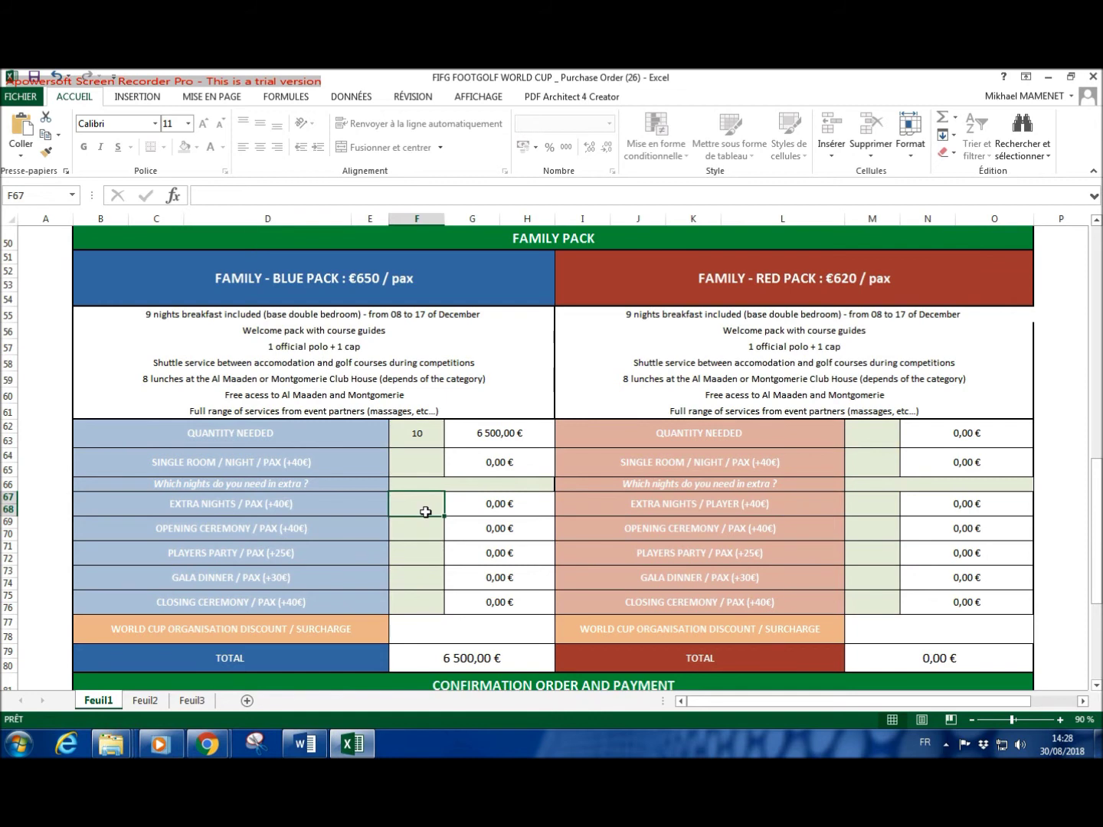
pyautogui.click(430, 471)
pyautogui.write('0')
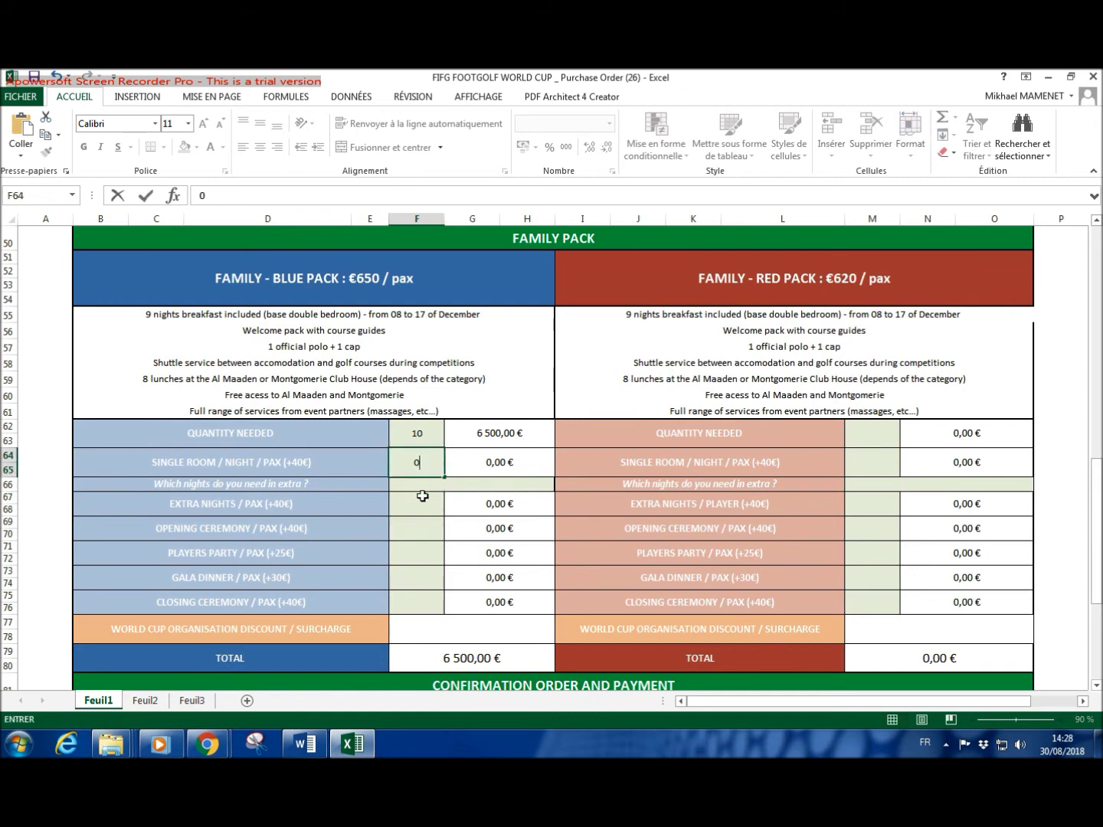
pyautogui.click(422, 501)
pyautogui.write('0')
# - Add 10 opening ceremony, 8 players party, 6 gala dinner and 9 closing ceremony places
pyautogui.click(424, 536)
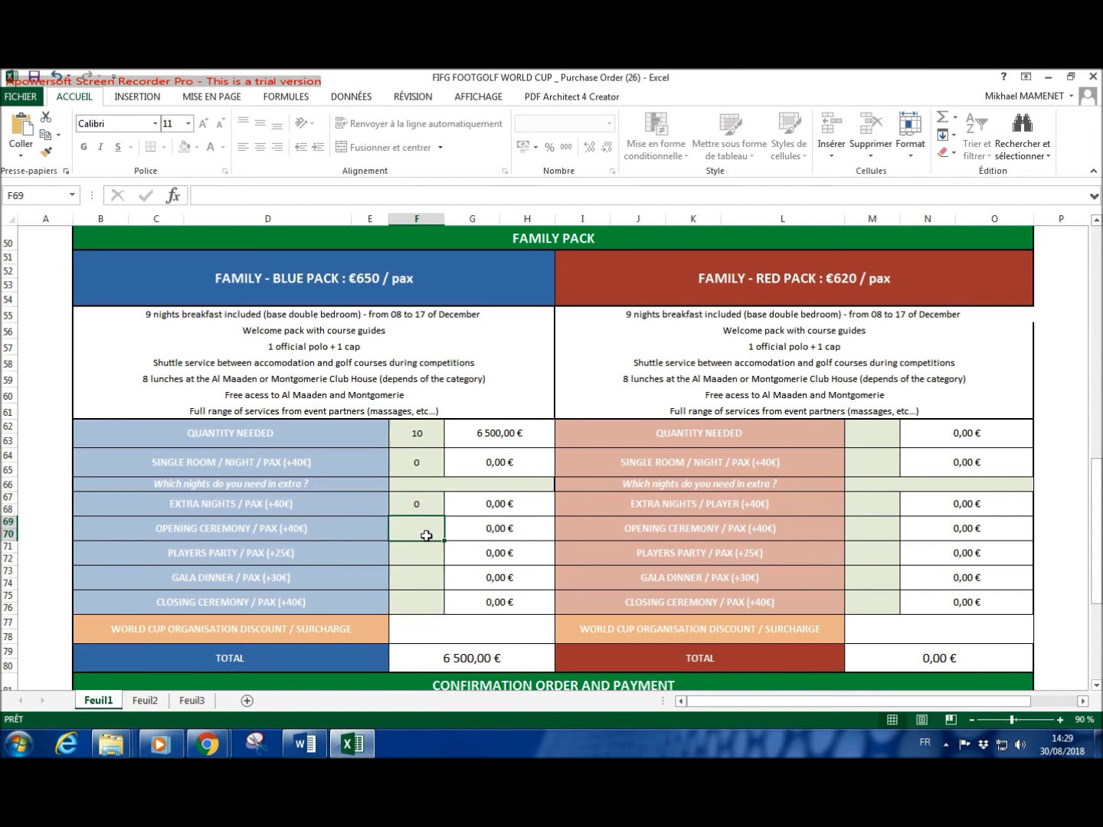
pyautogui.write('10')
pyautogui.press('Return')
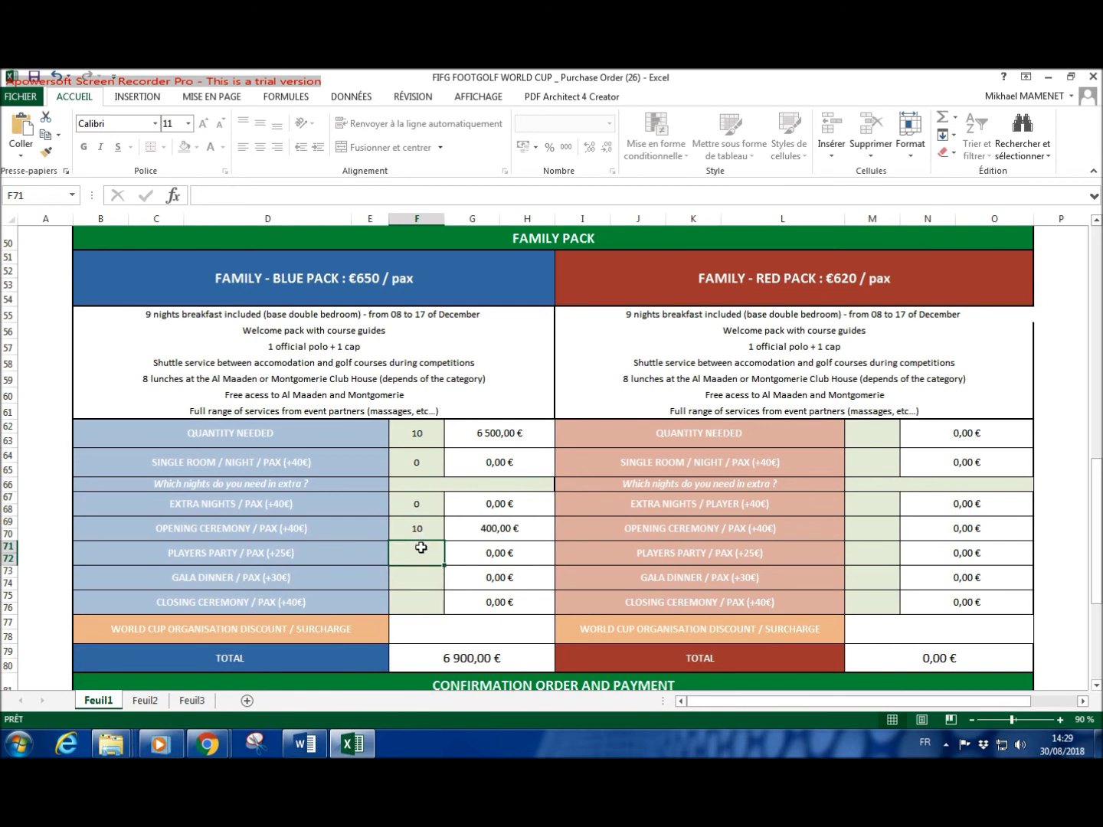
pyautogui.write('8')
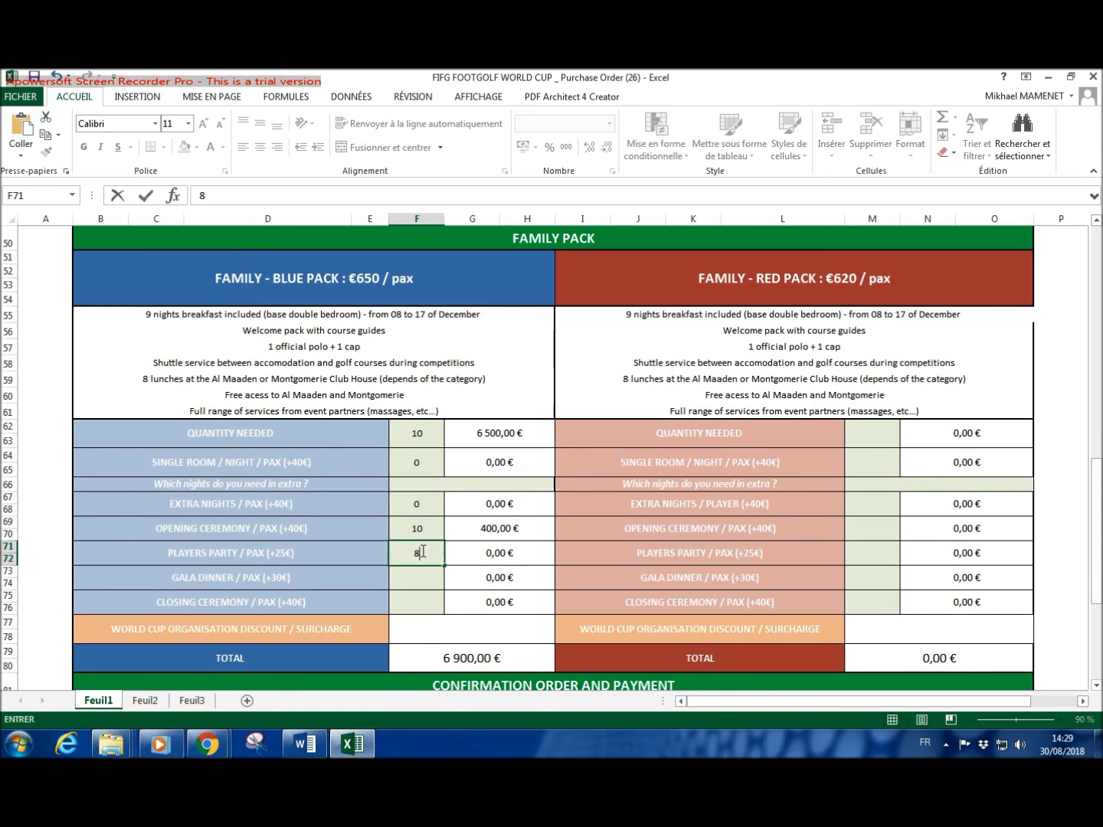
pyautogui.press('Return')
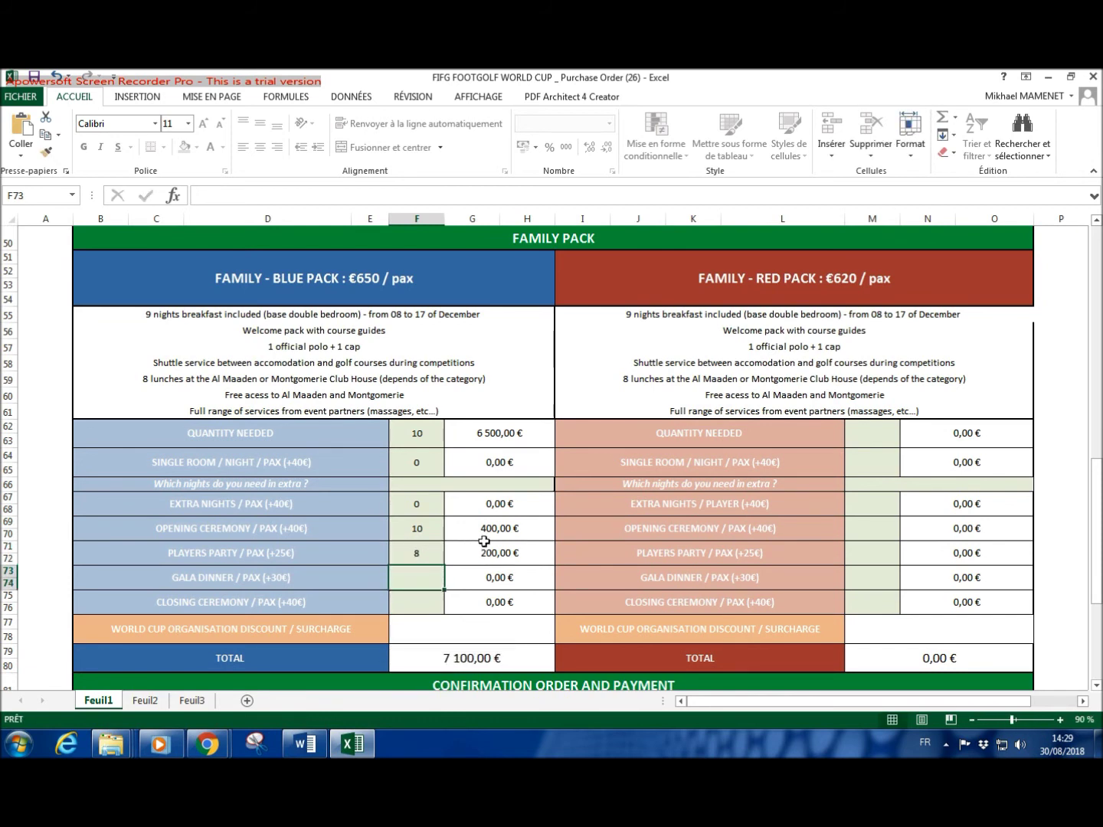
pyautogui.write('6')
pyautogui.press('Return')
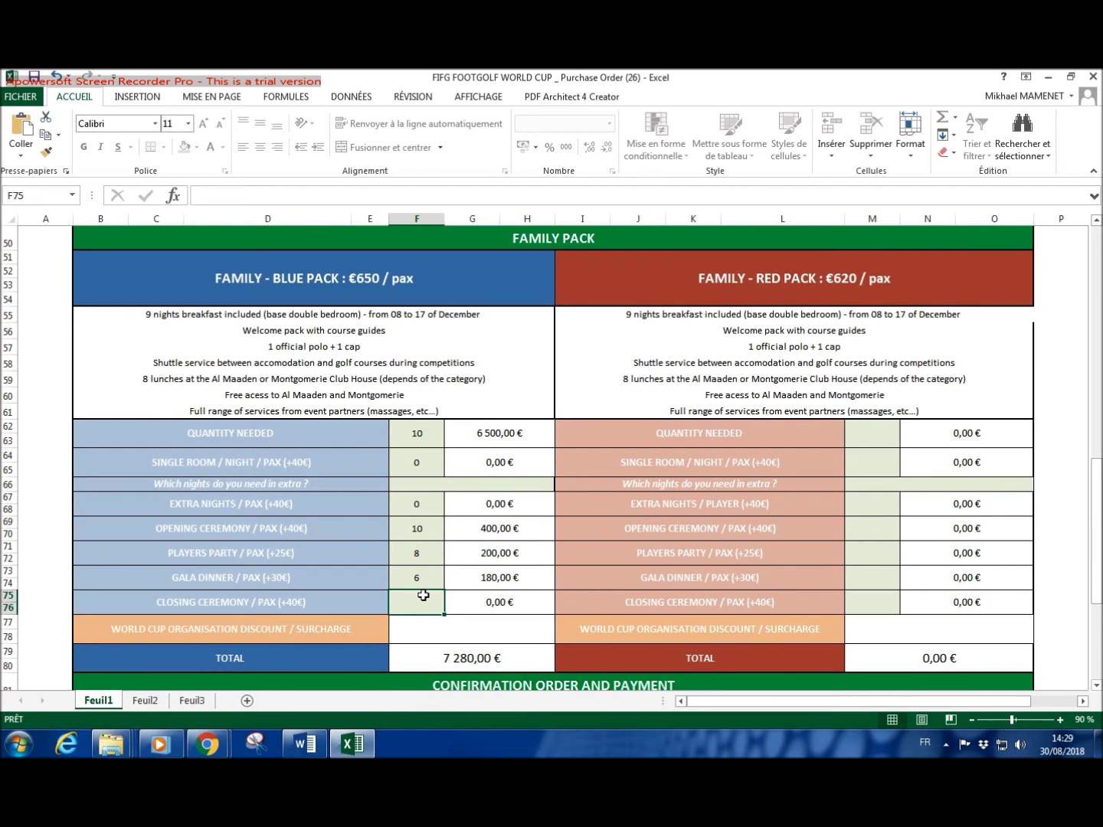
pyautogui.write('9')
pyautogui.press('Return')
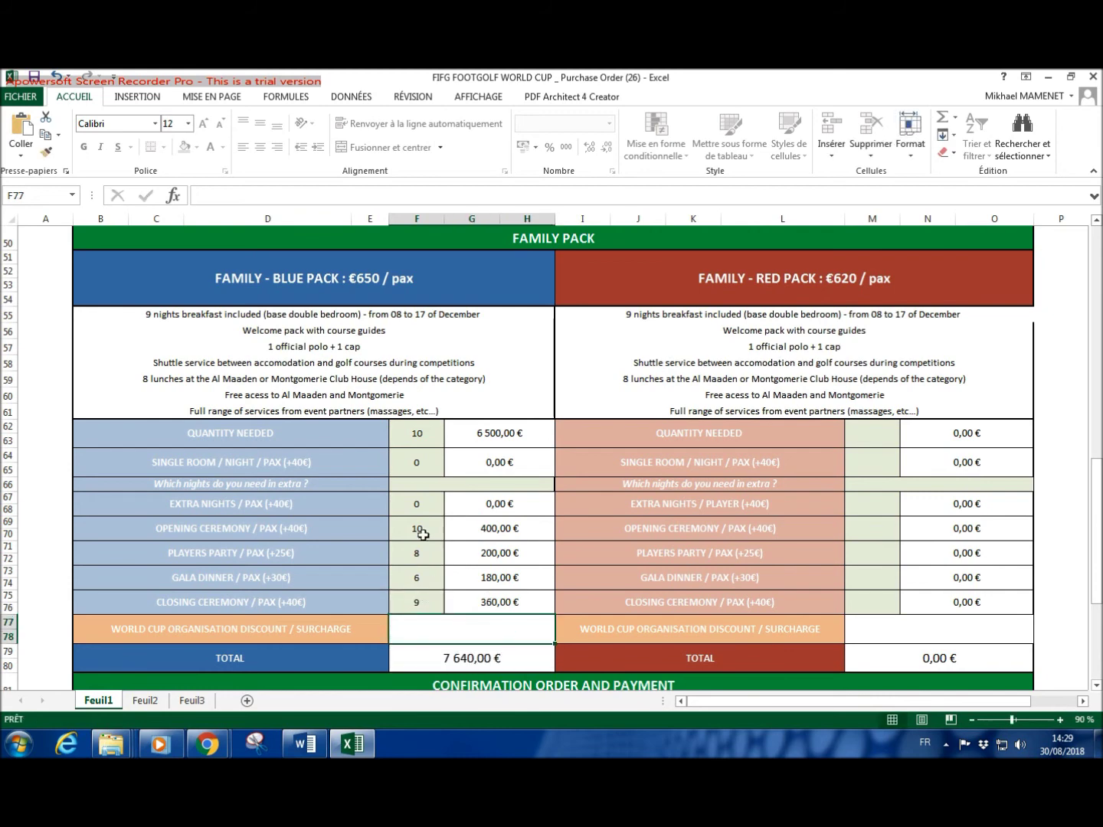
pyautogui.scroll(-1, 424, 580)
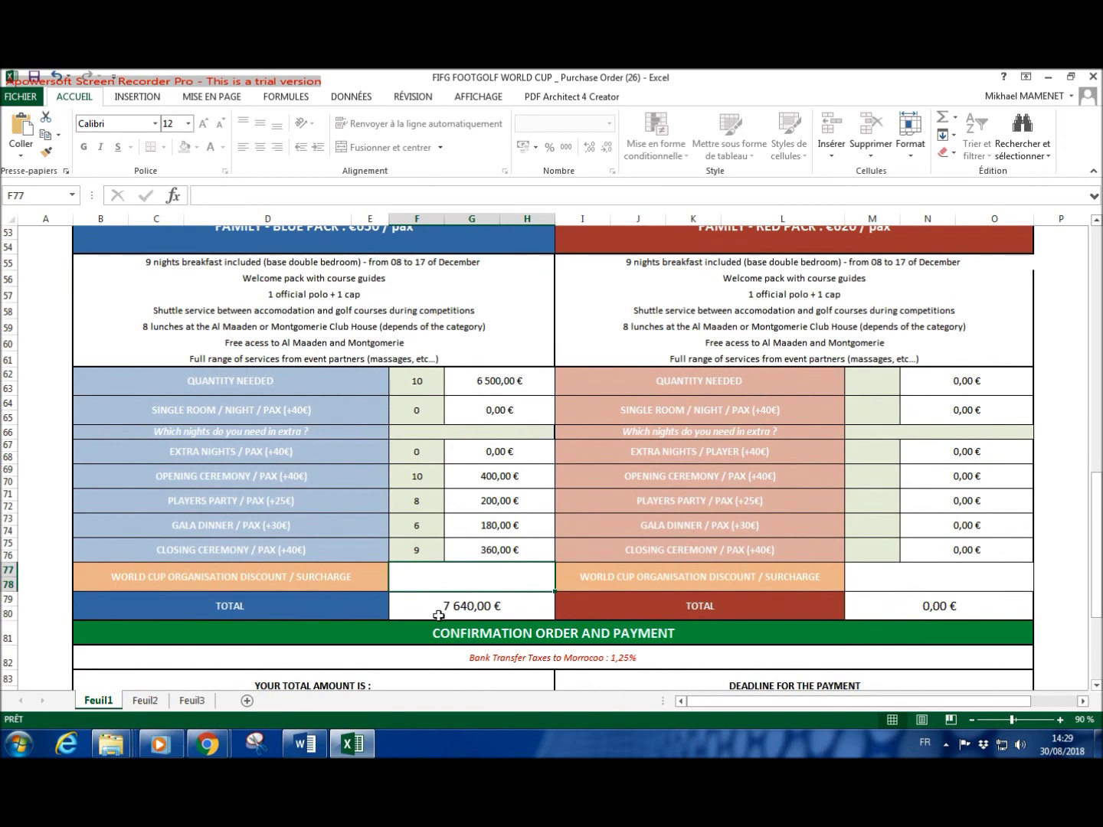
pyautogui.scroll(-1, 487, 618)
pyautogui.scroll(-2, 486, 618)
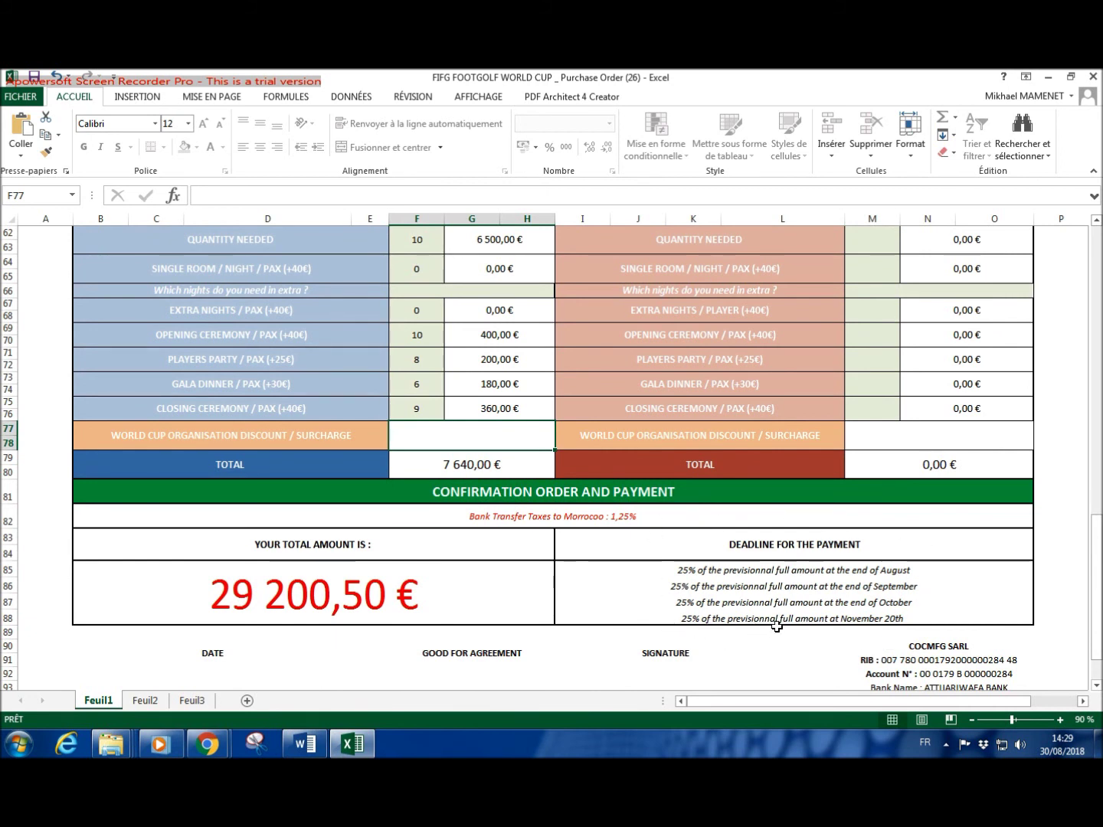
pyautogui.scroll(-1, 840, 635)
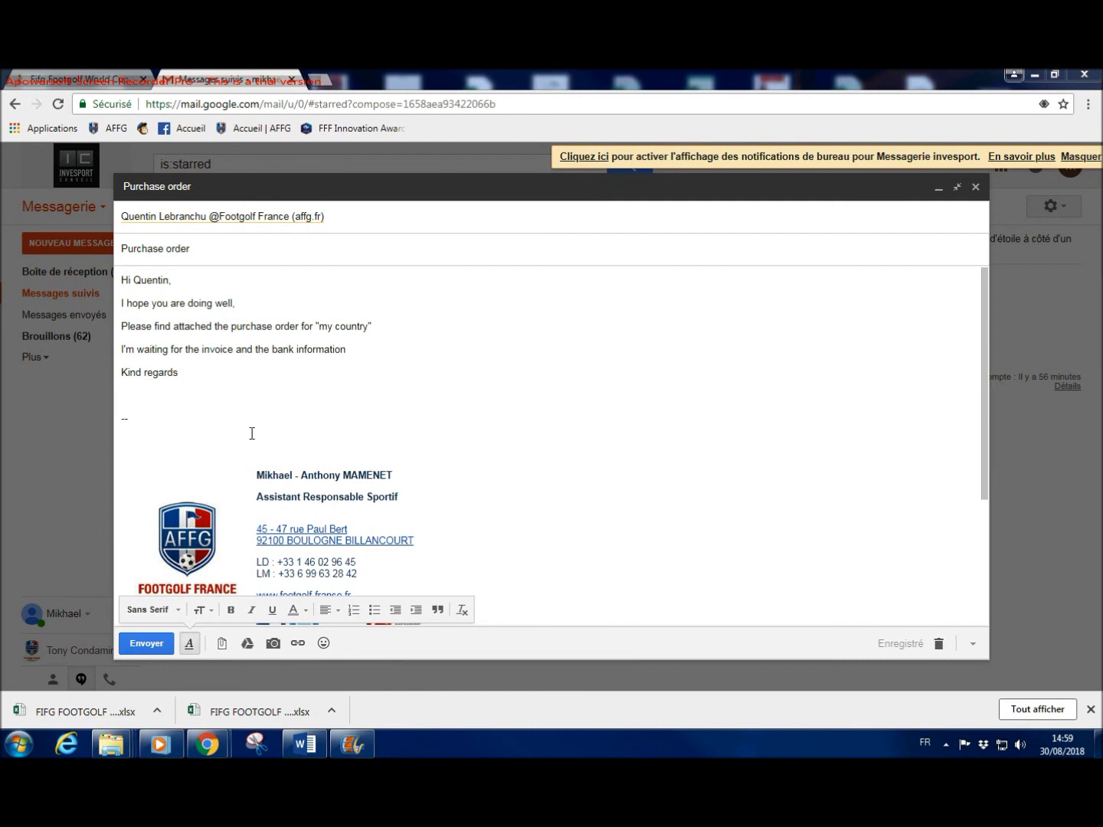
# - Check the .xlsx attachment and send the 'Purchase order' email to Quentin
pyautogui.scroll(-1, 981, 361)
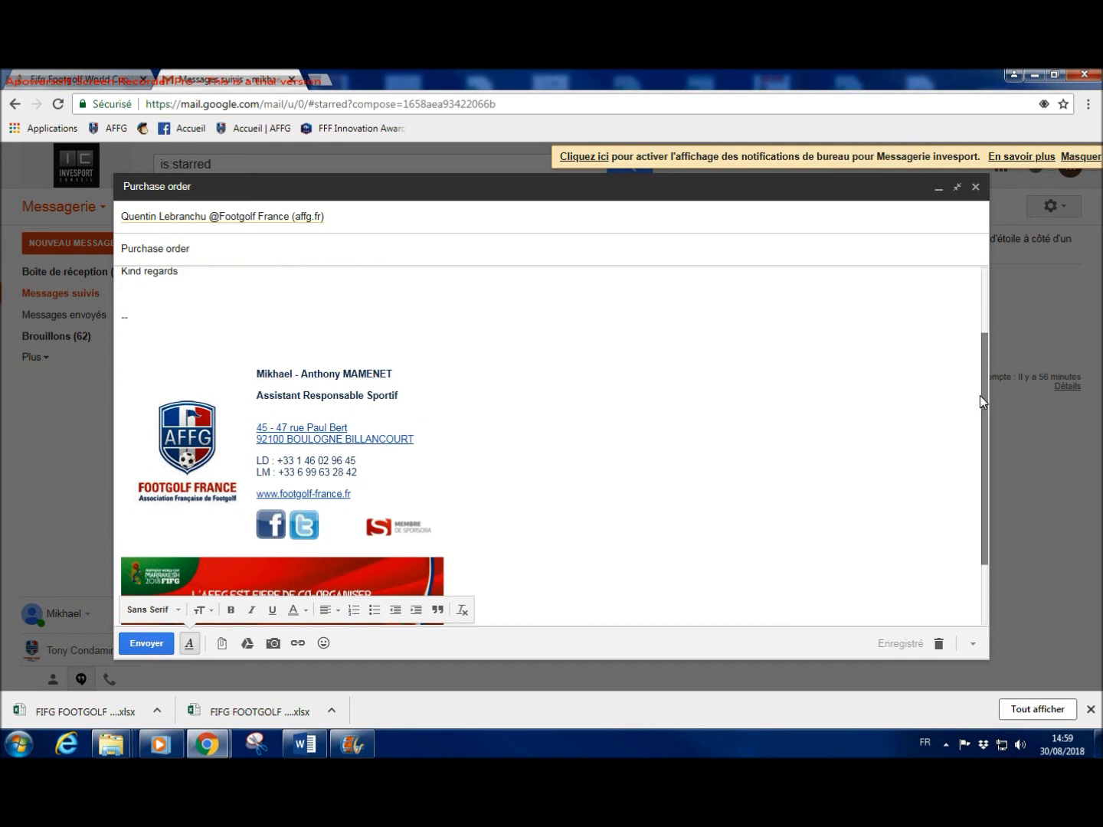
pyautogui.moveTo(983, 396); pyautogui.dragTo(982, 426)
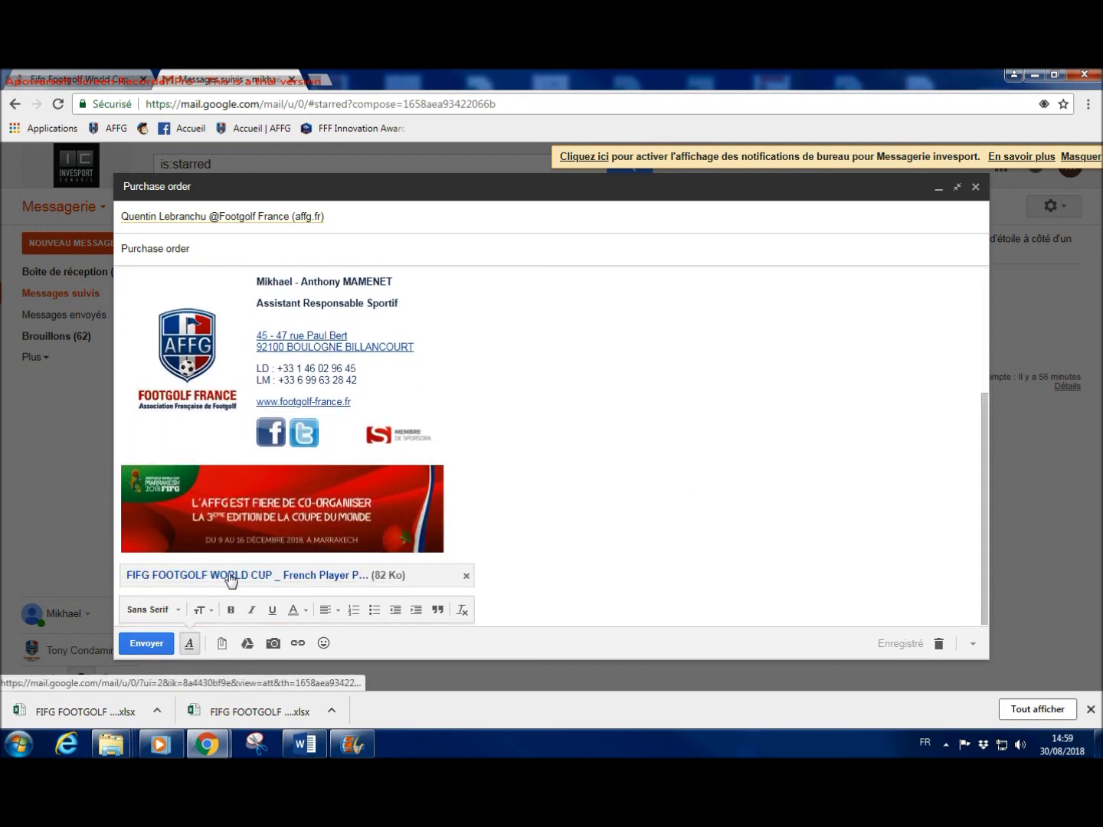
pyautogui.click(149, 644)
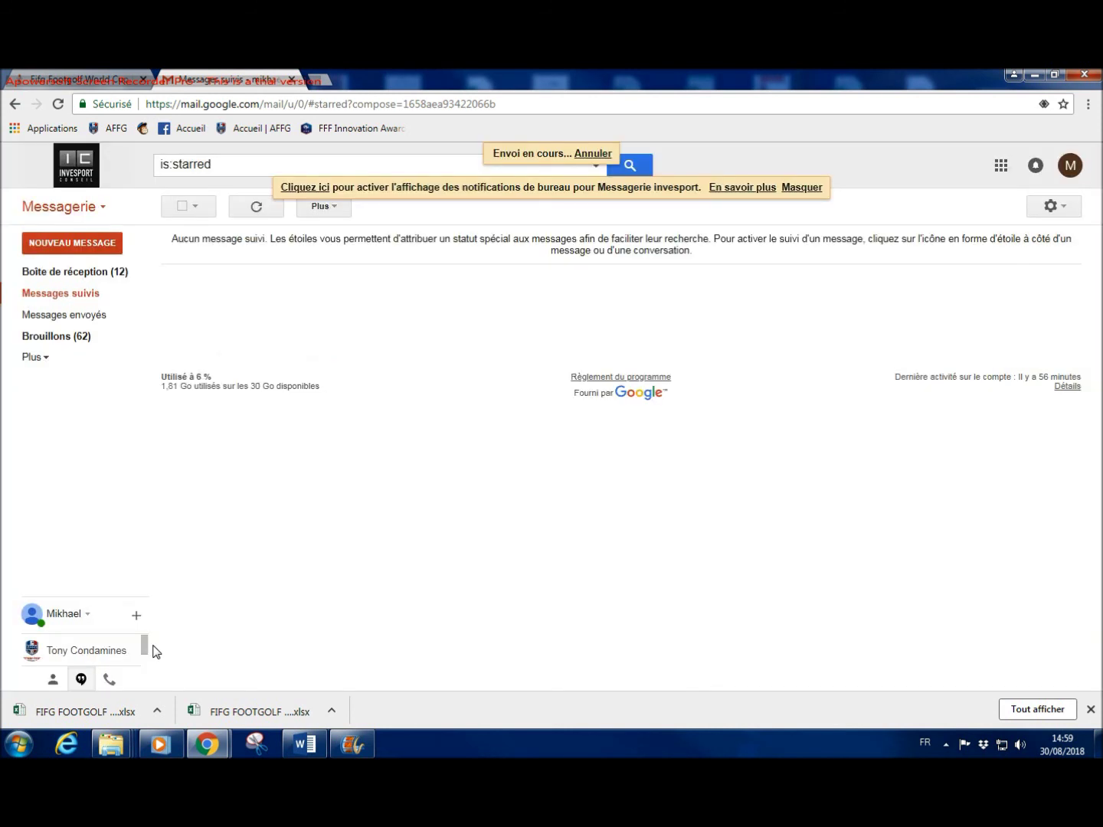